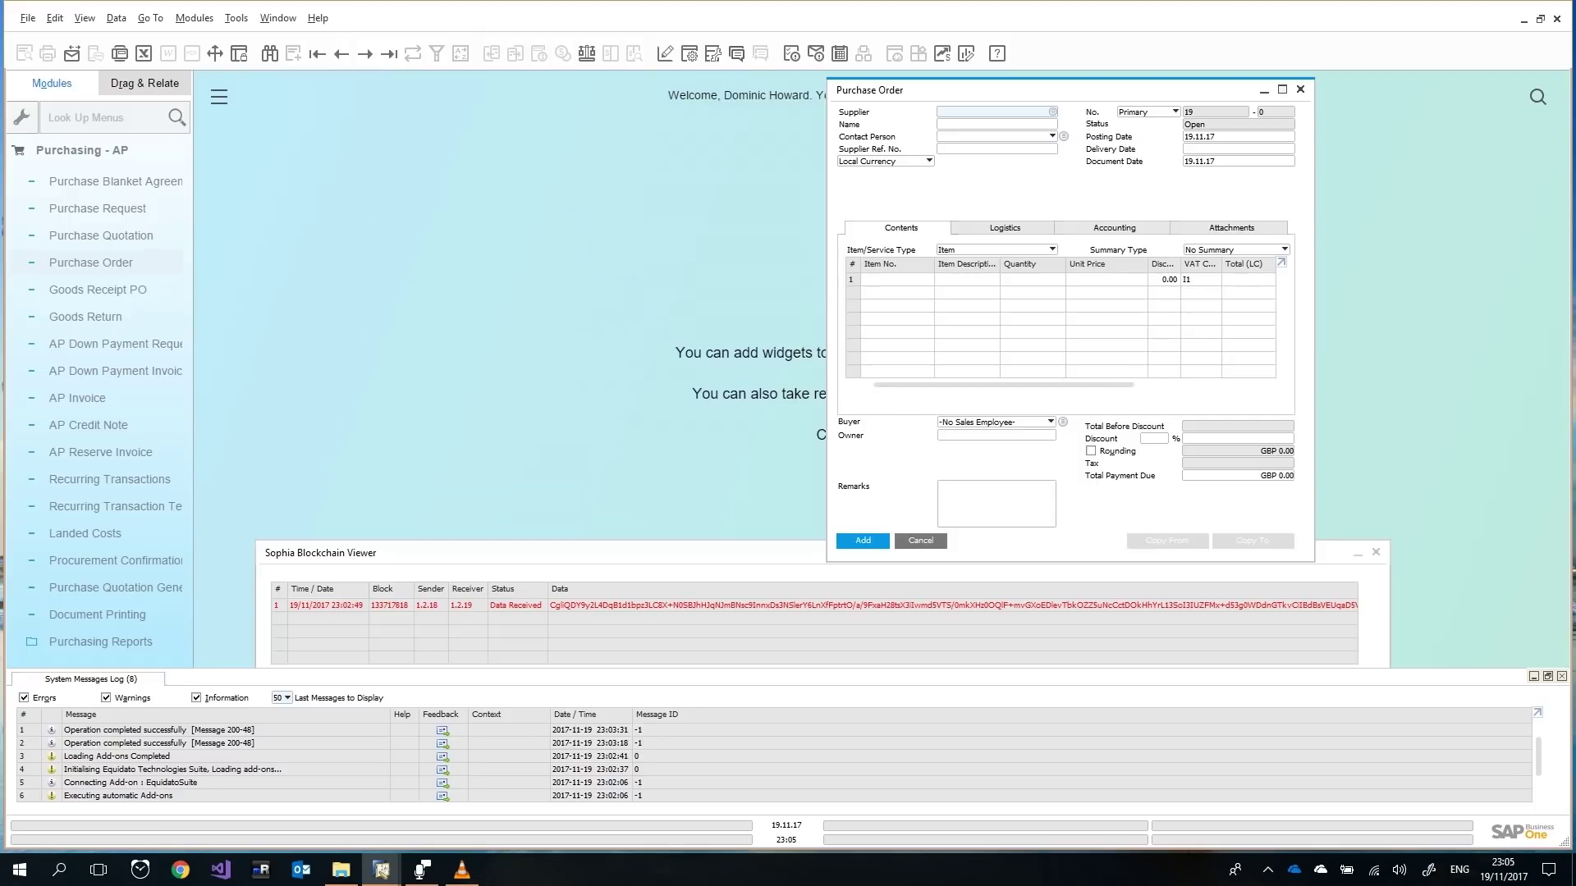
Create a purchase order from SophiaTX Demo Company One for 10 iPhone X at GBP 1,200.00 each and add it.
key("Tab")
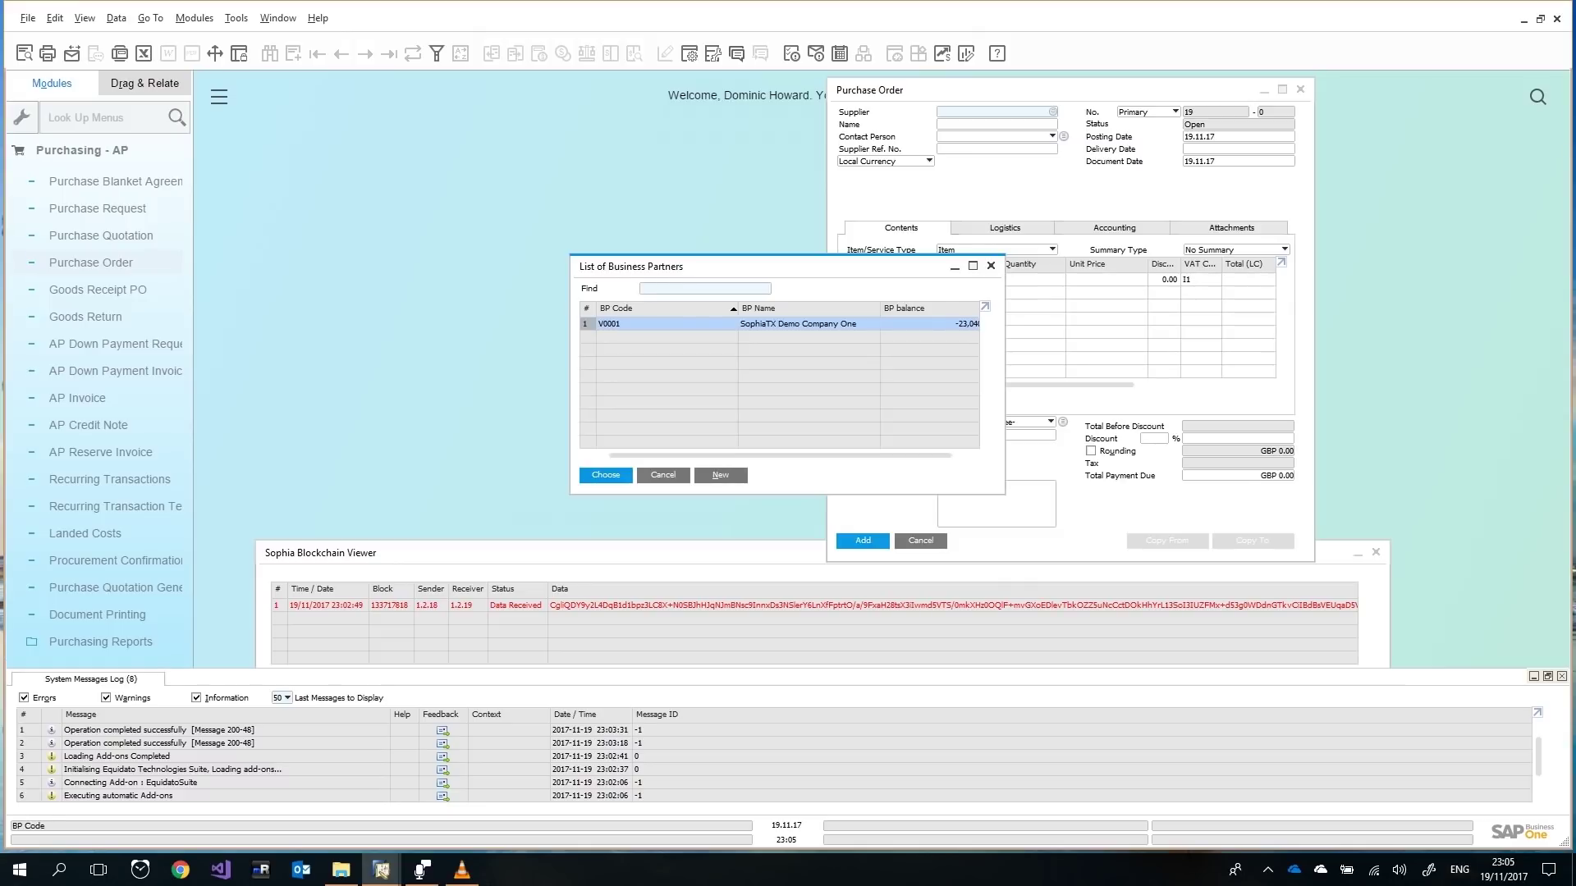
key("Return")
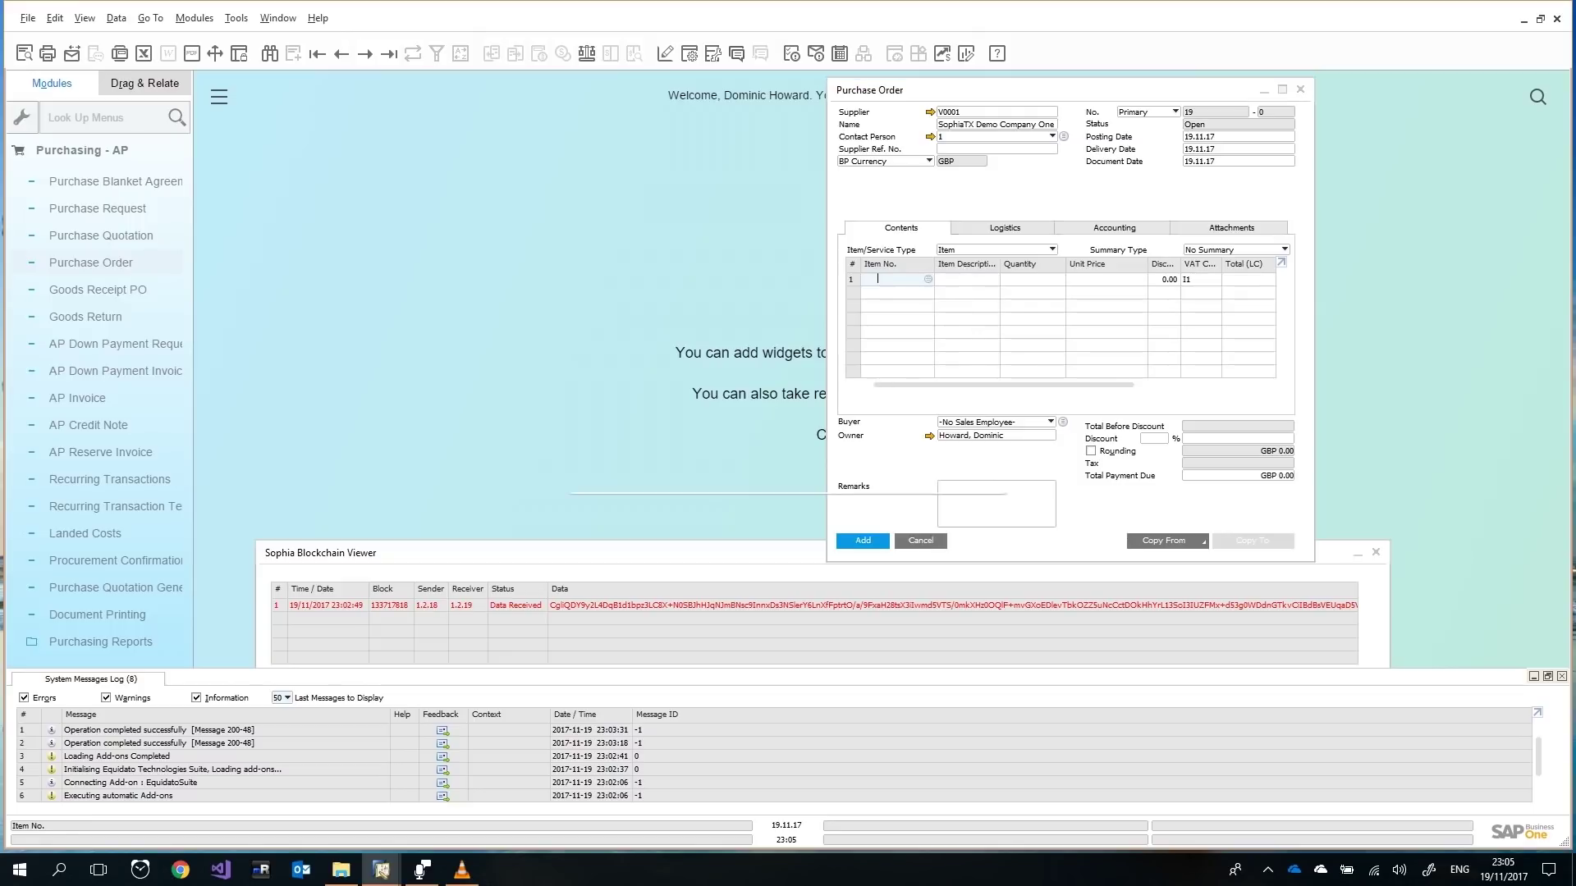
key("Tab")
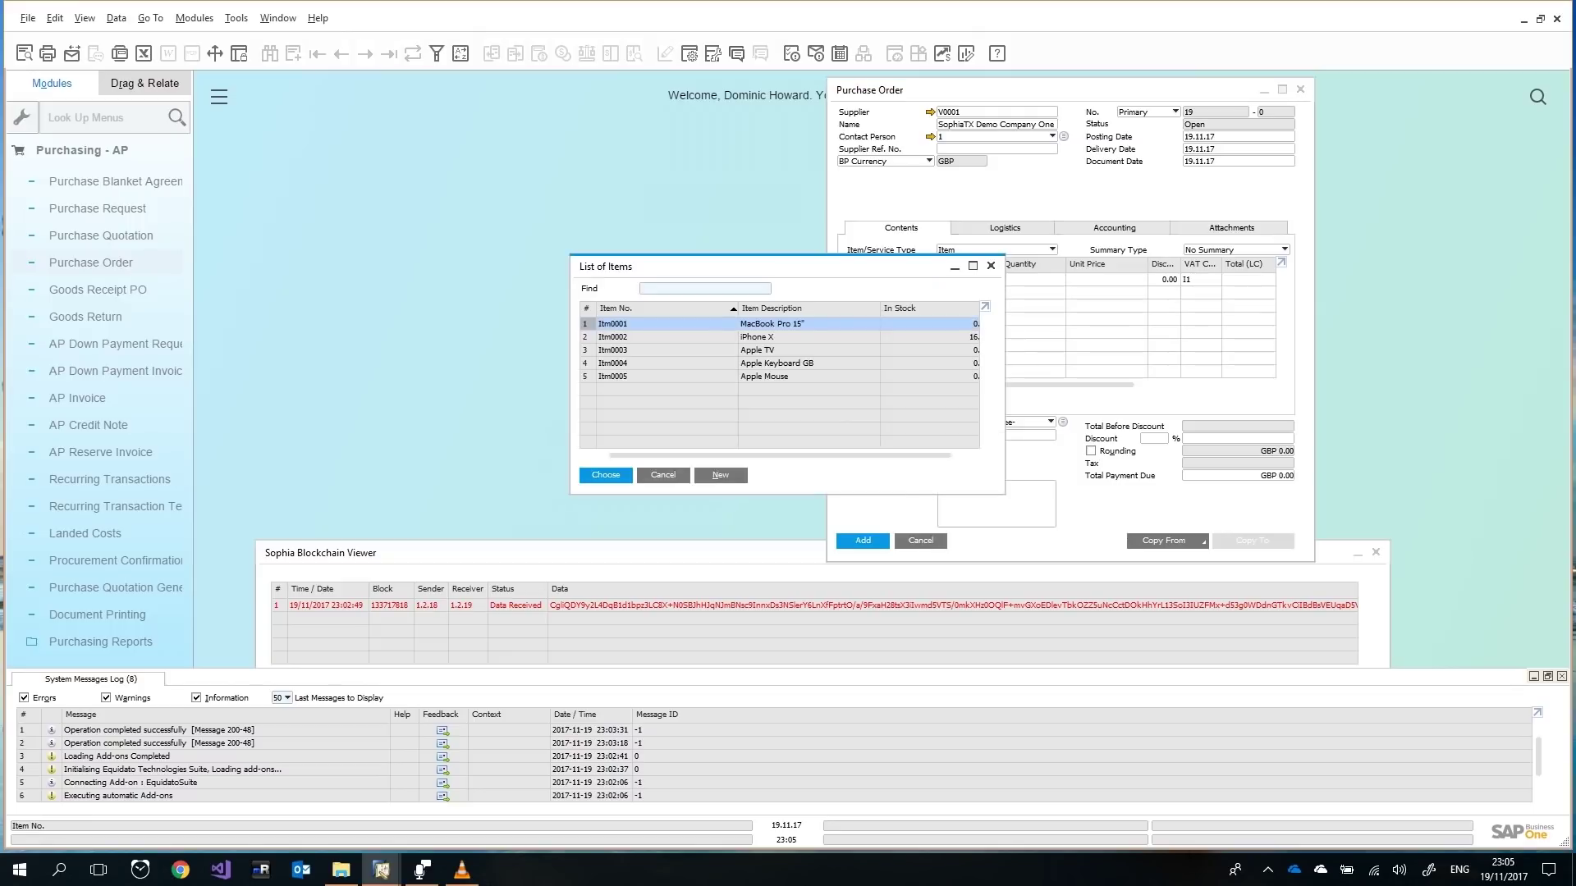
left_click(657, 336)
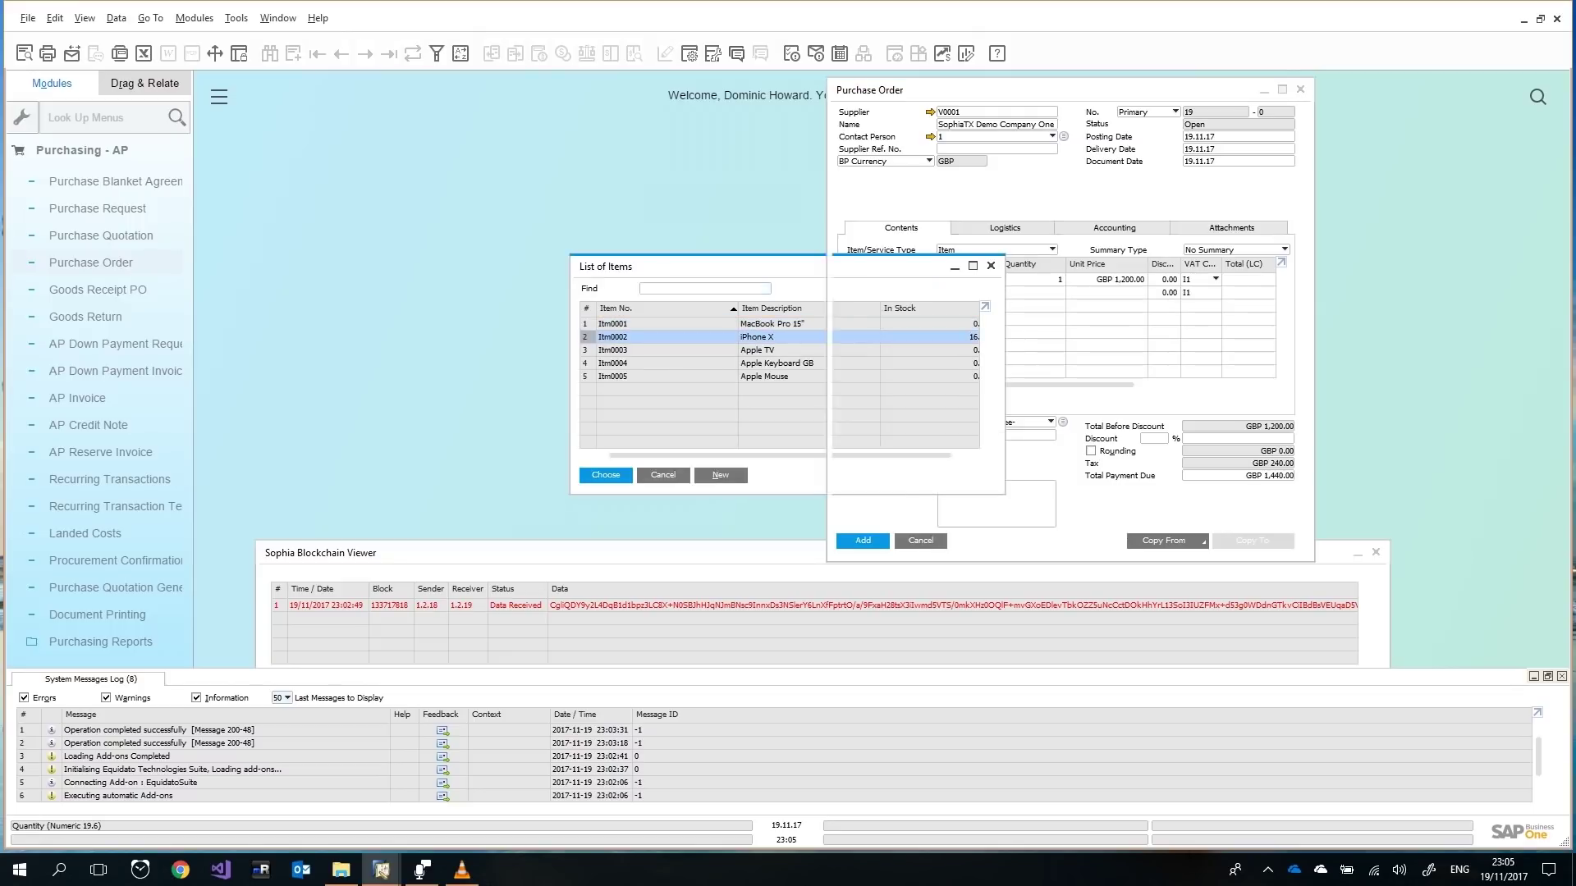
key("Return")
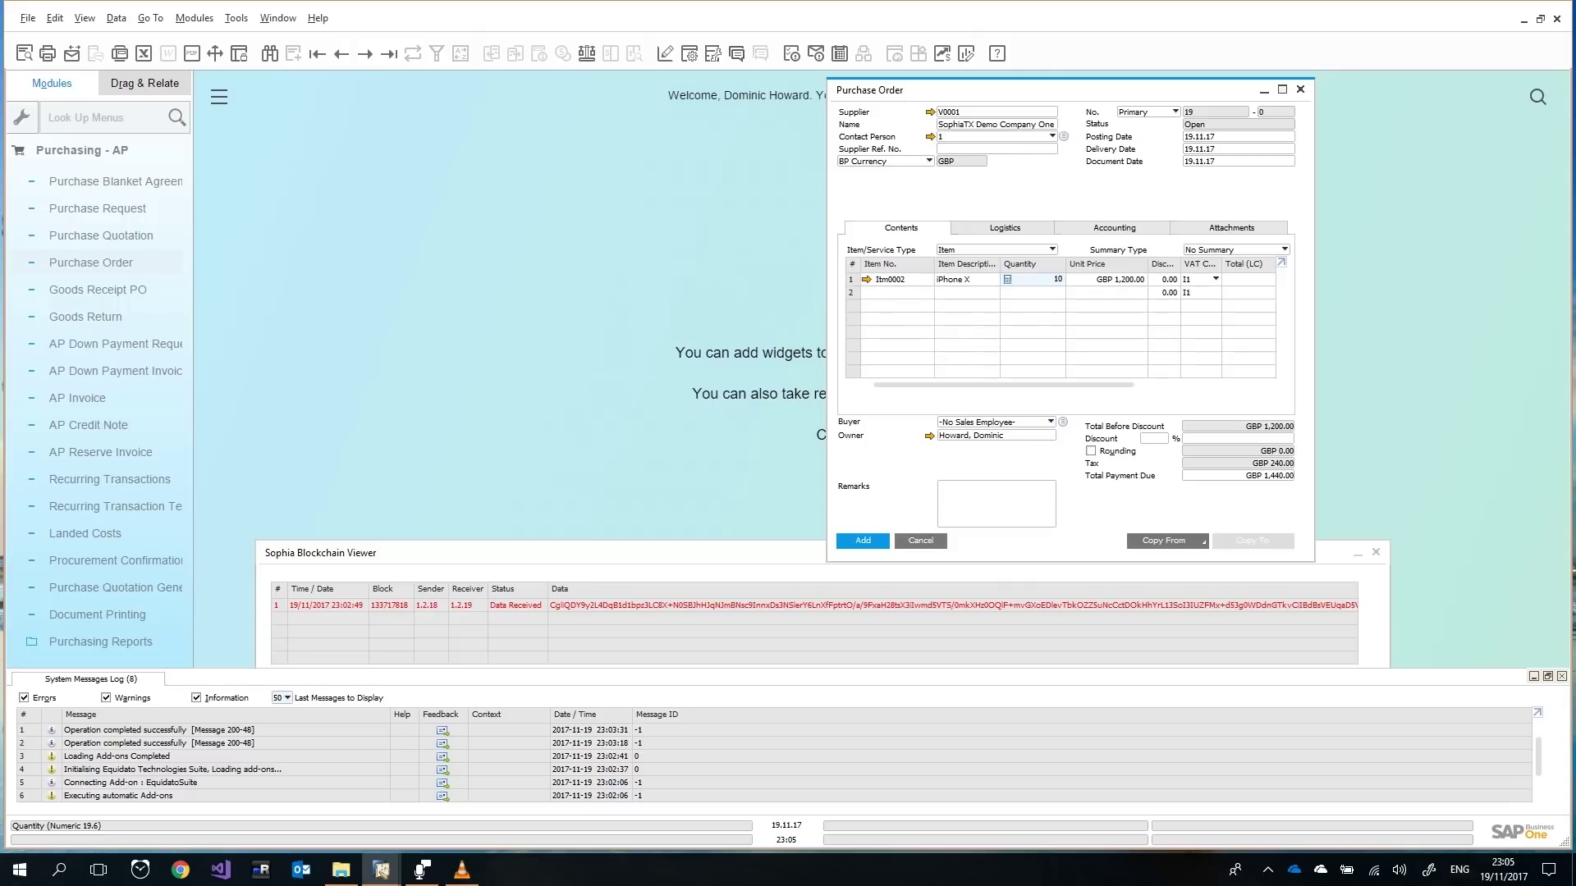
type("10")
key("Tab")
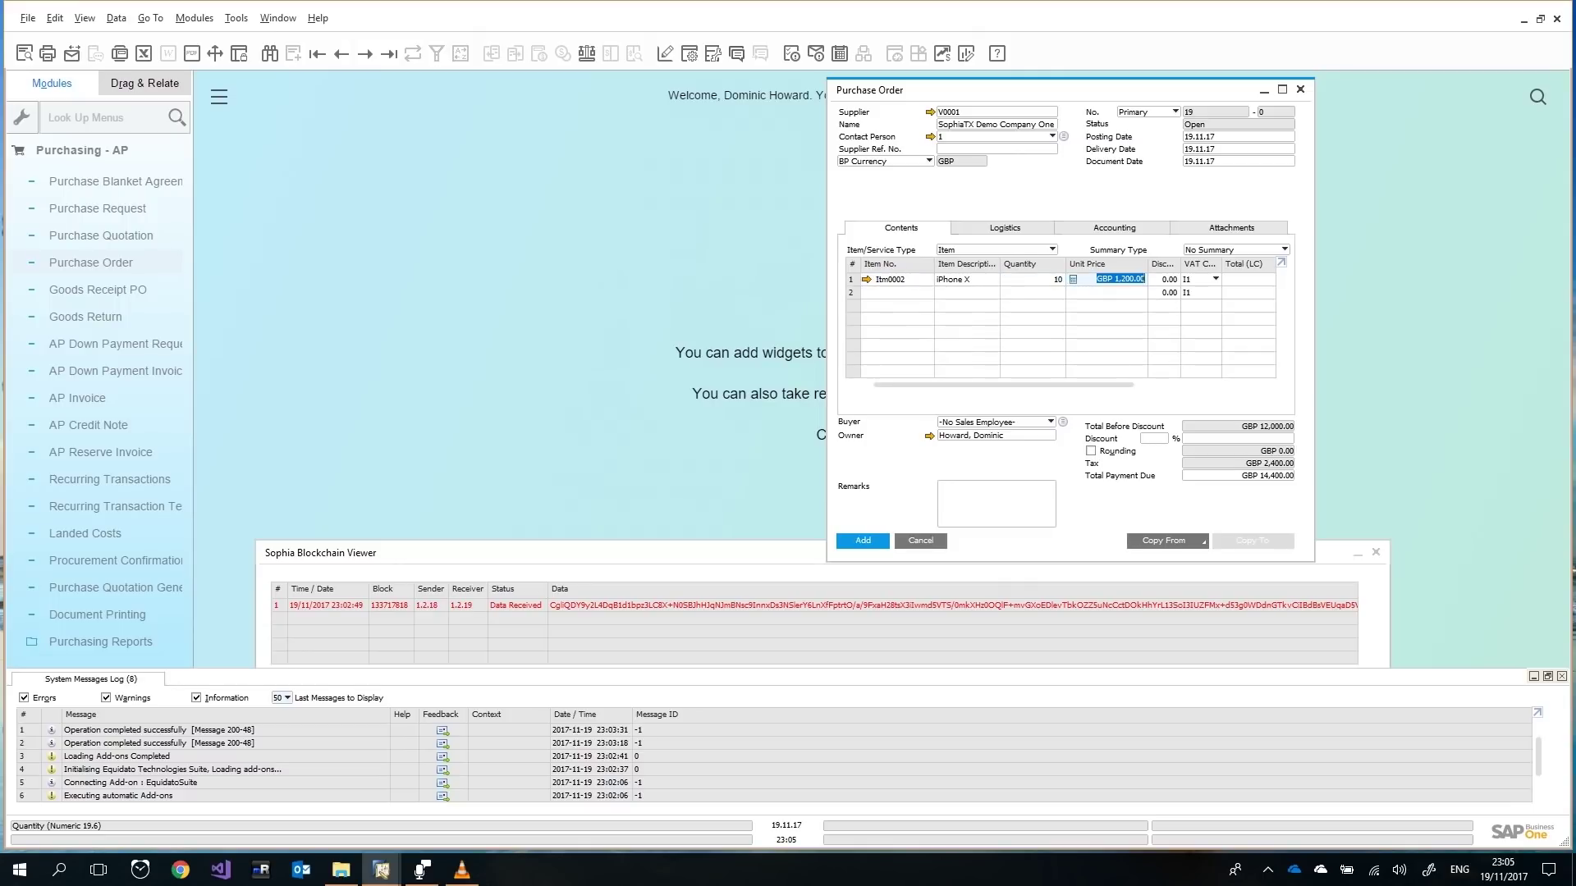
key("Tab")
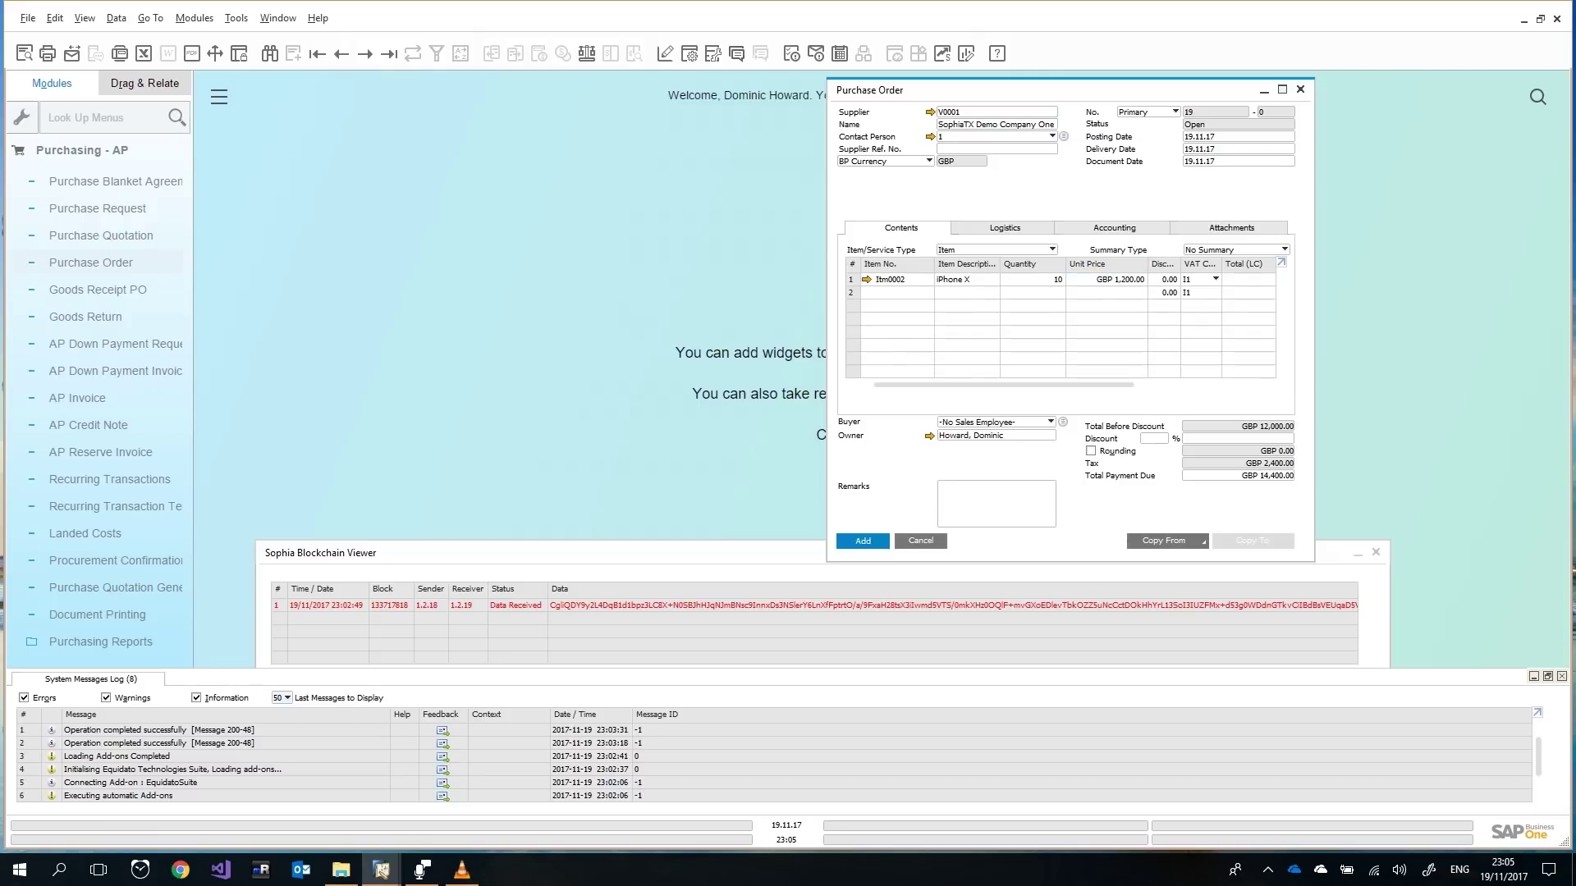
key("Return")
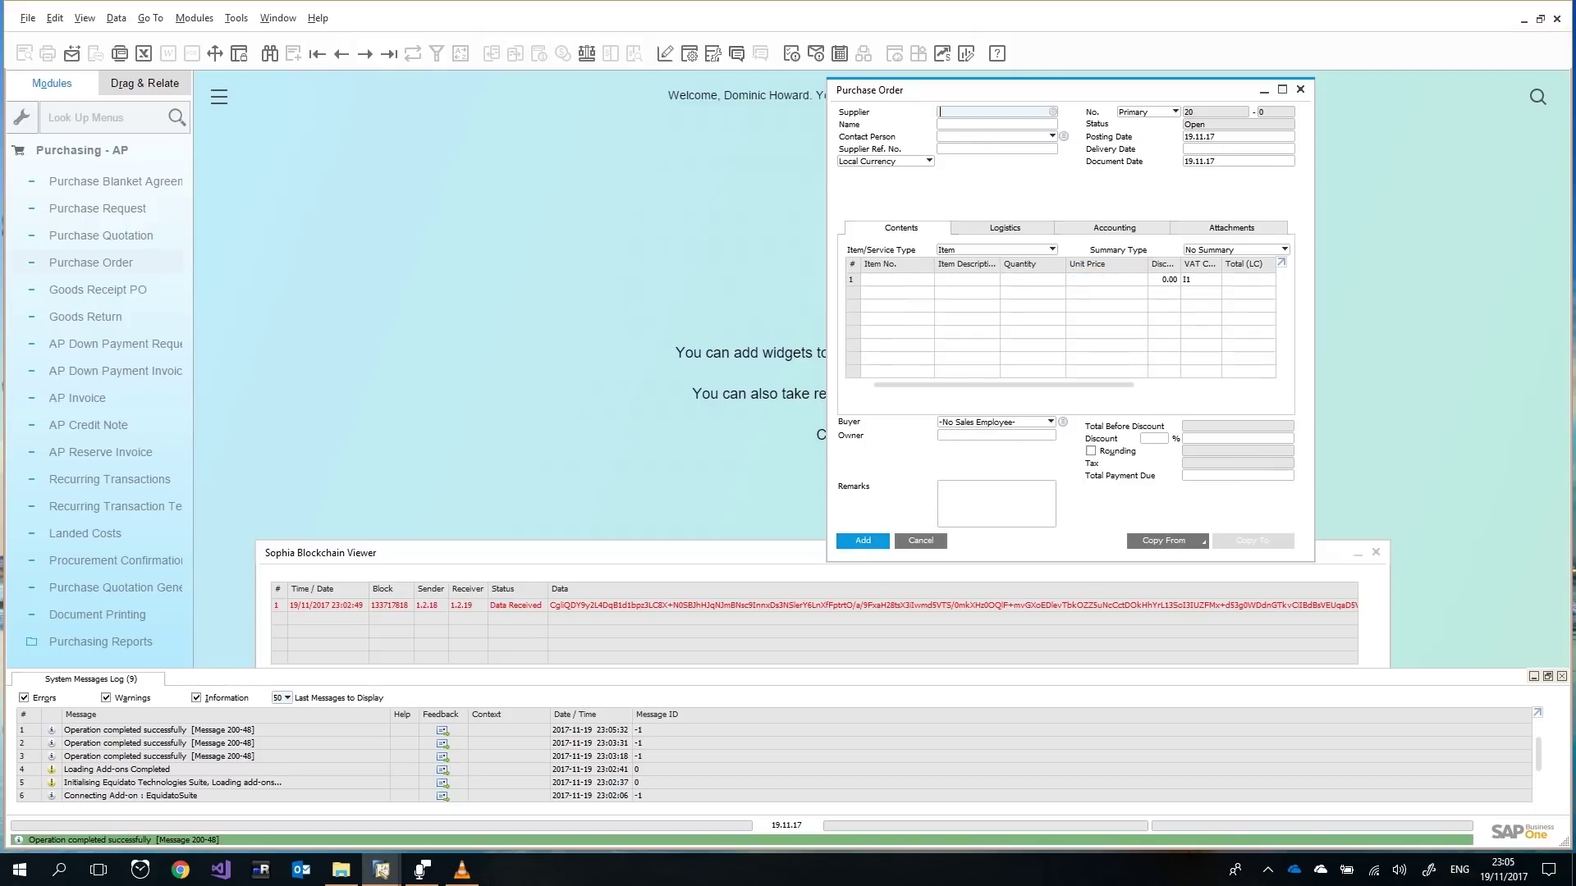
Browse from the first record to the newest purchase order, order 19.
left_click(365, 53)
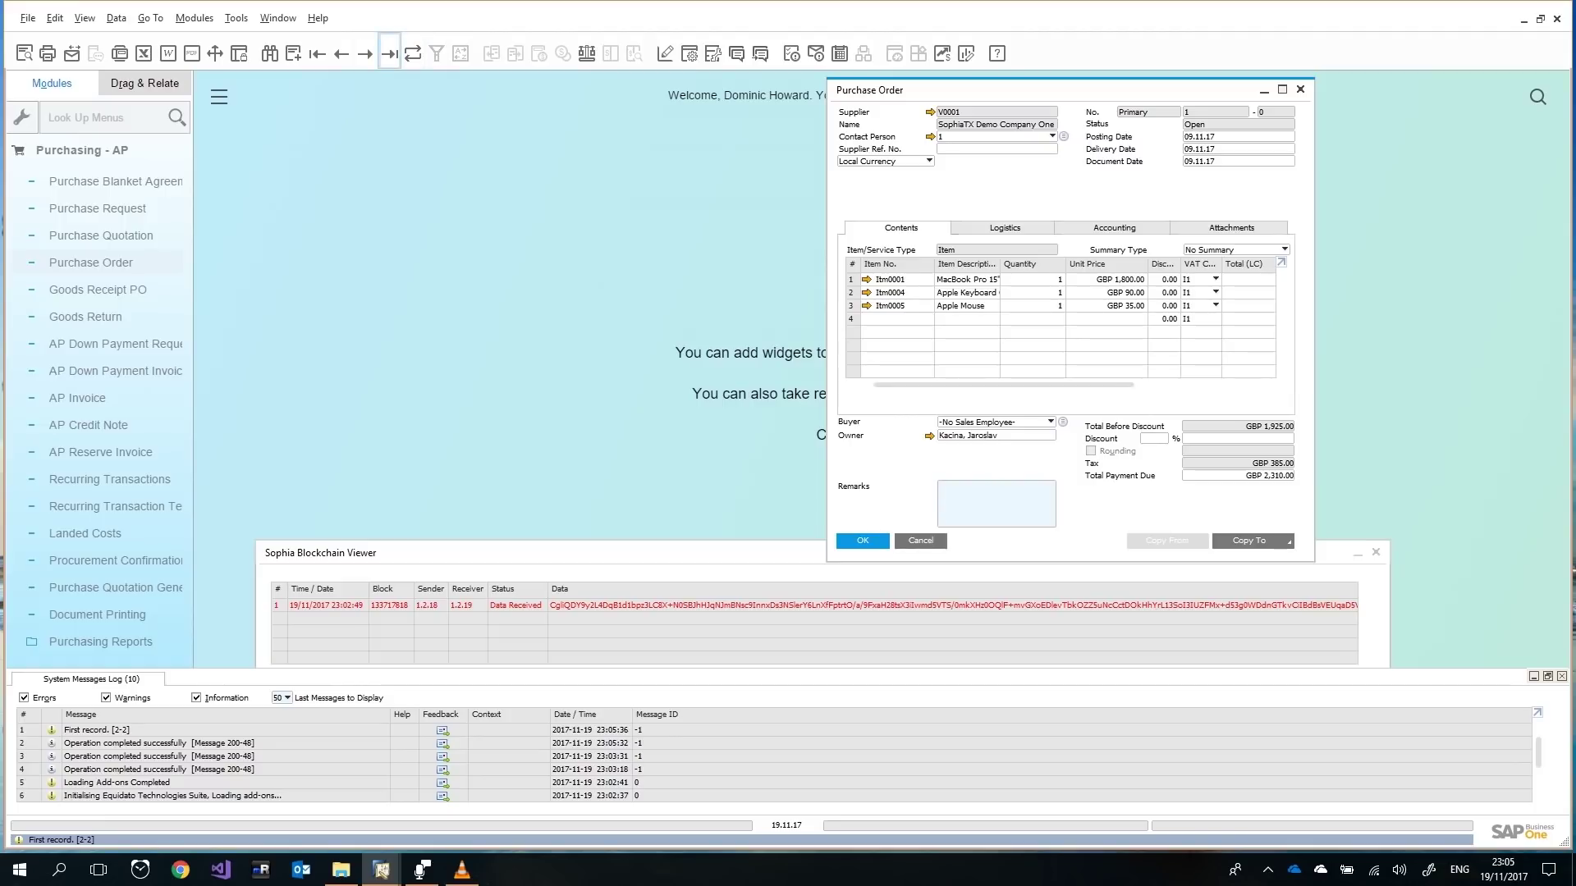
left_click(389, 53)
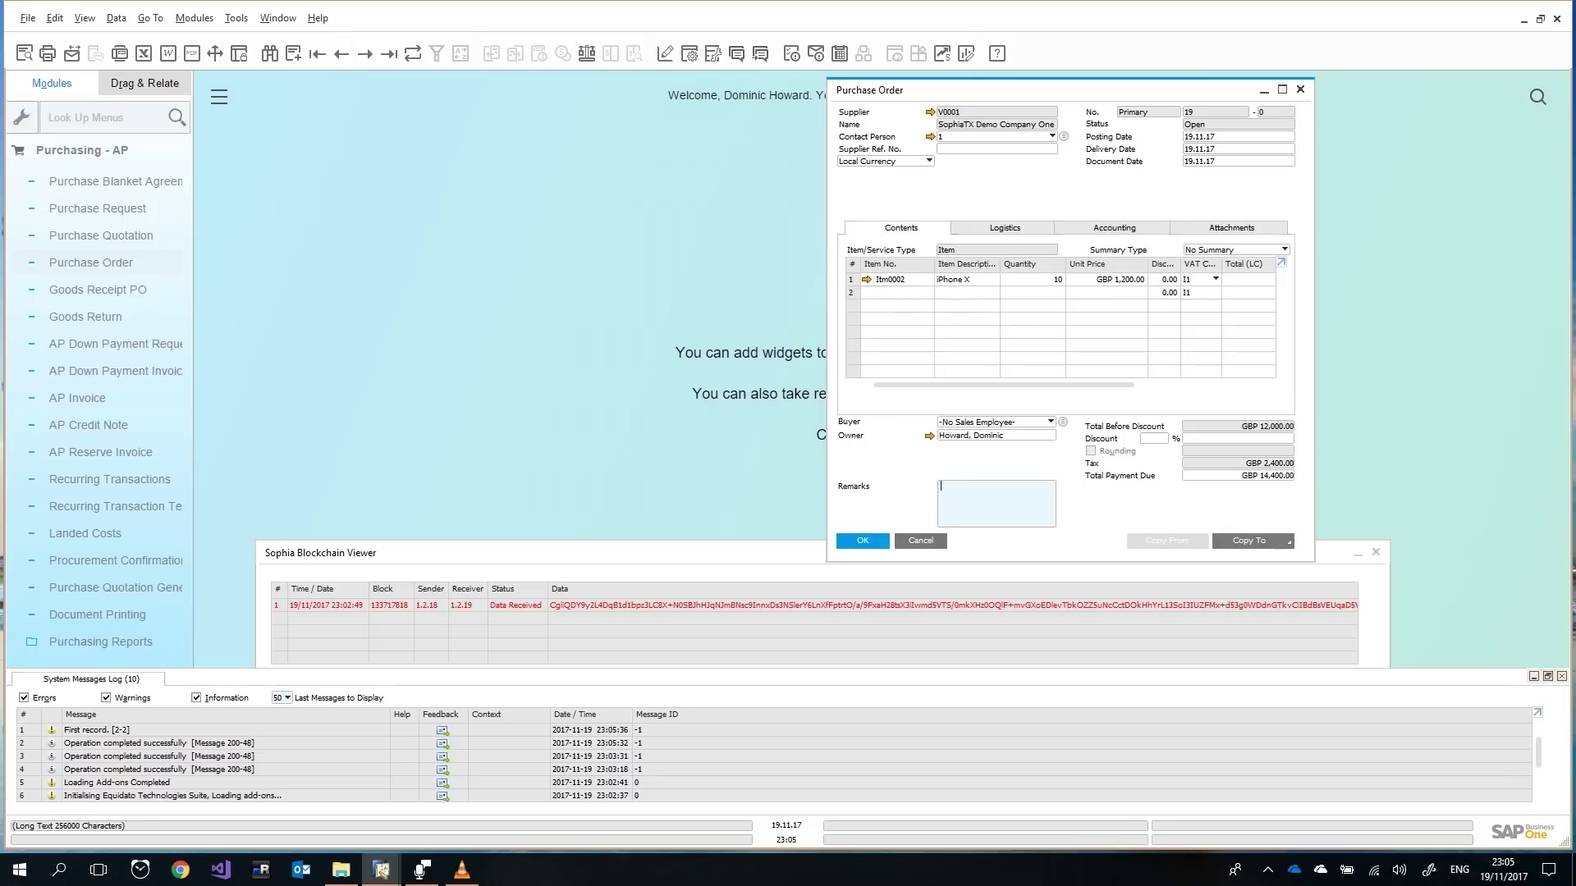
In the customer company's session, start a sales order for Company Two with delivery date 21.11.17.
mouse_move(381, 868)
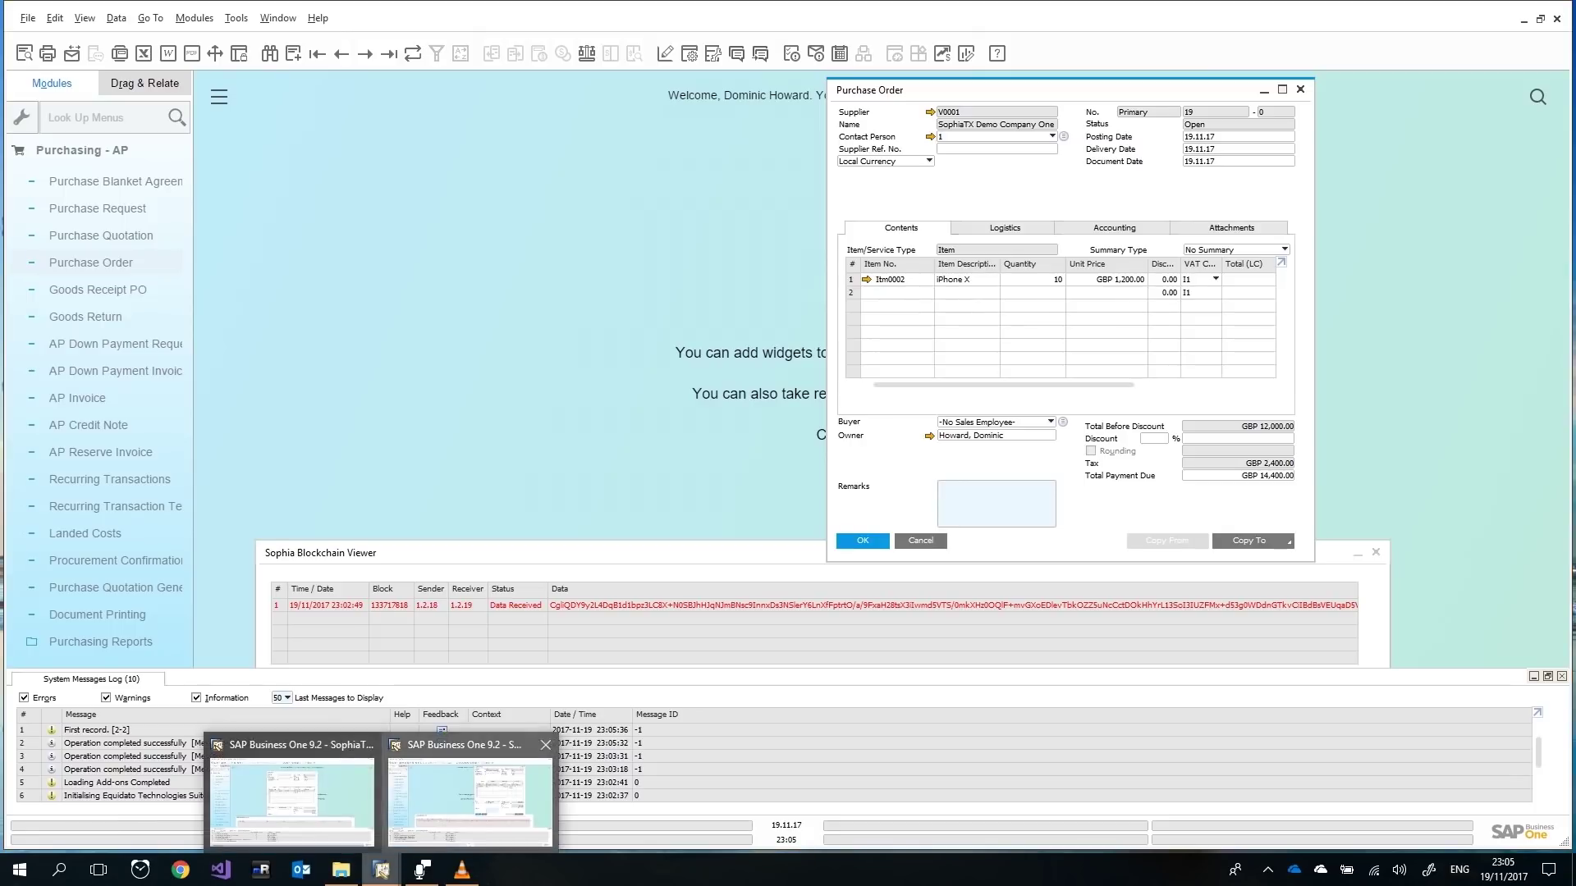
left_click(474, 809)
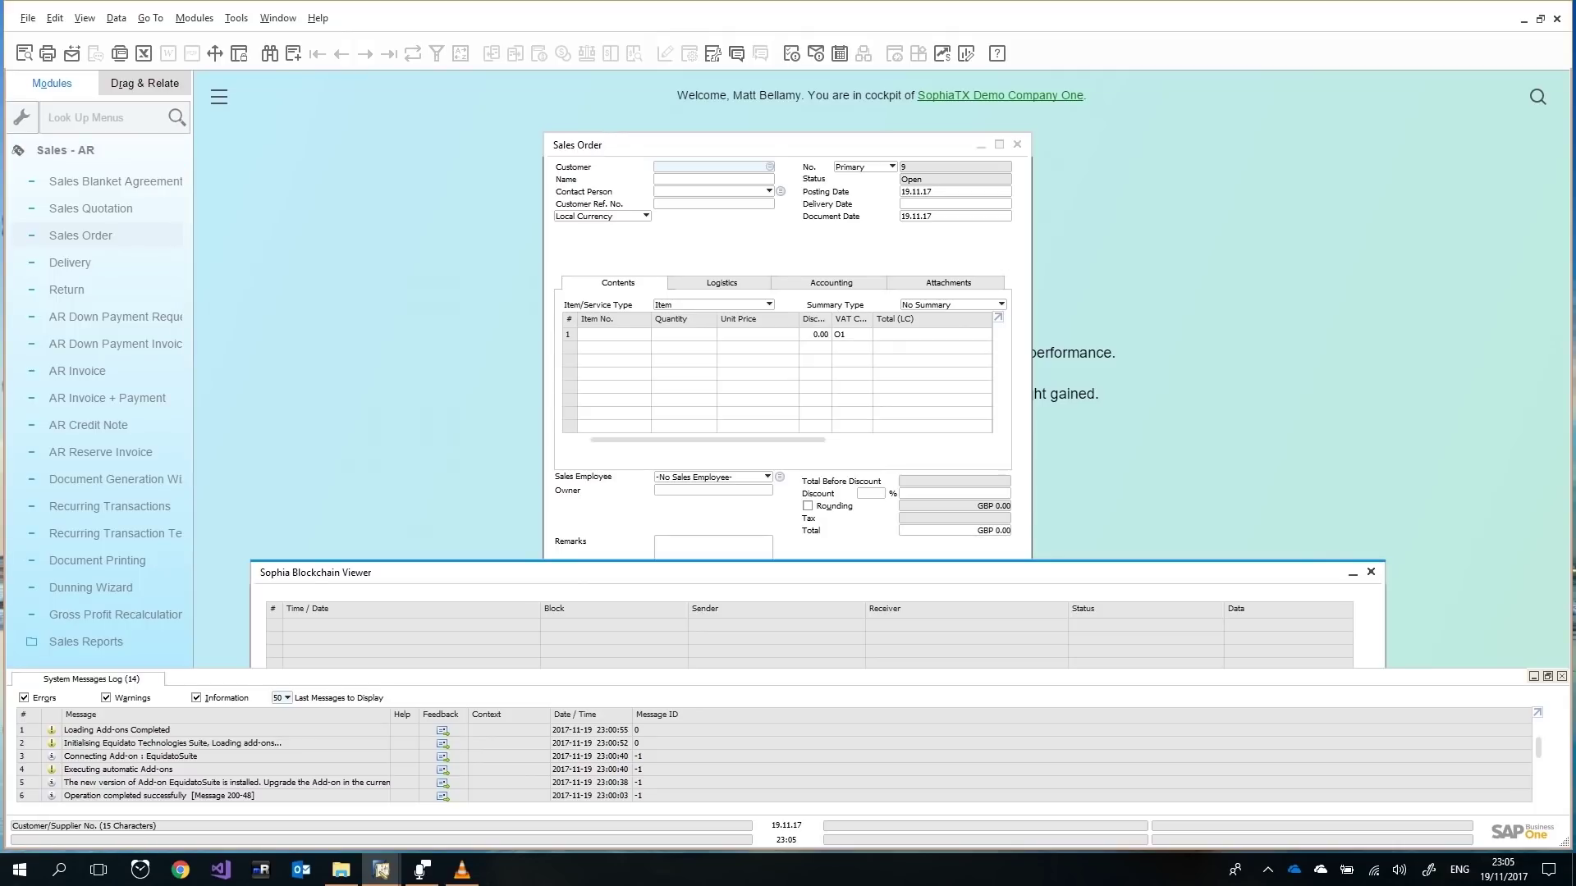
key("Tab")
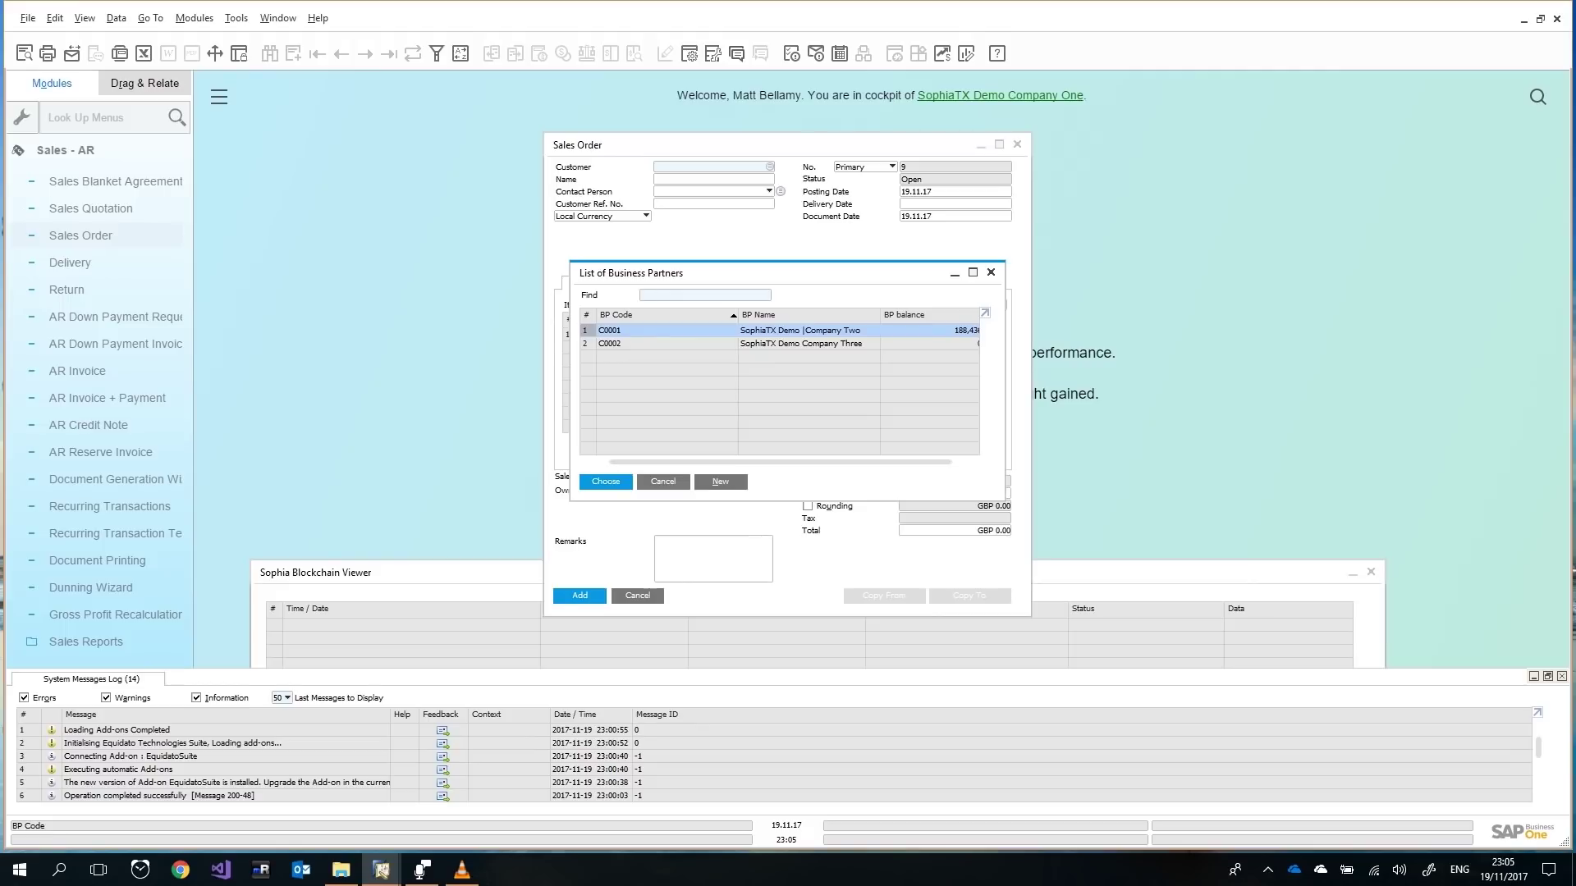
key("Return")
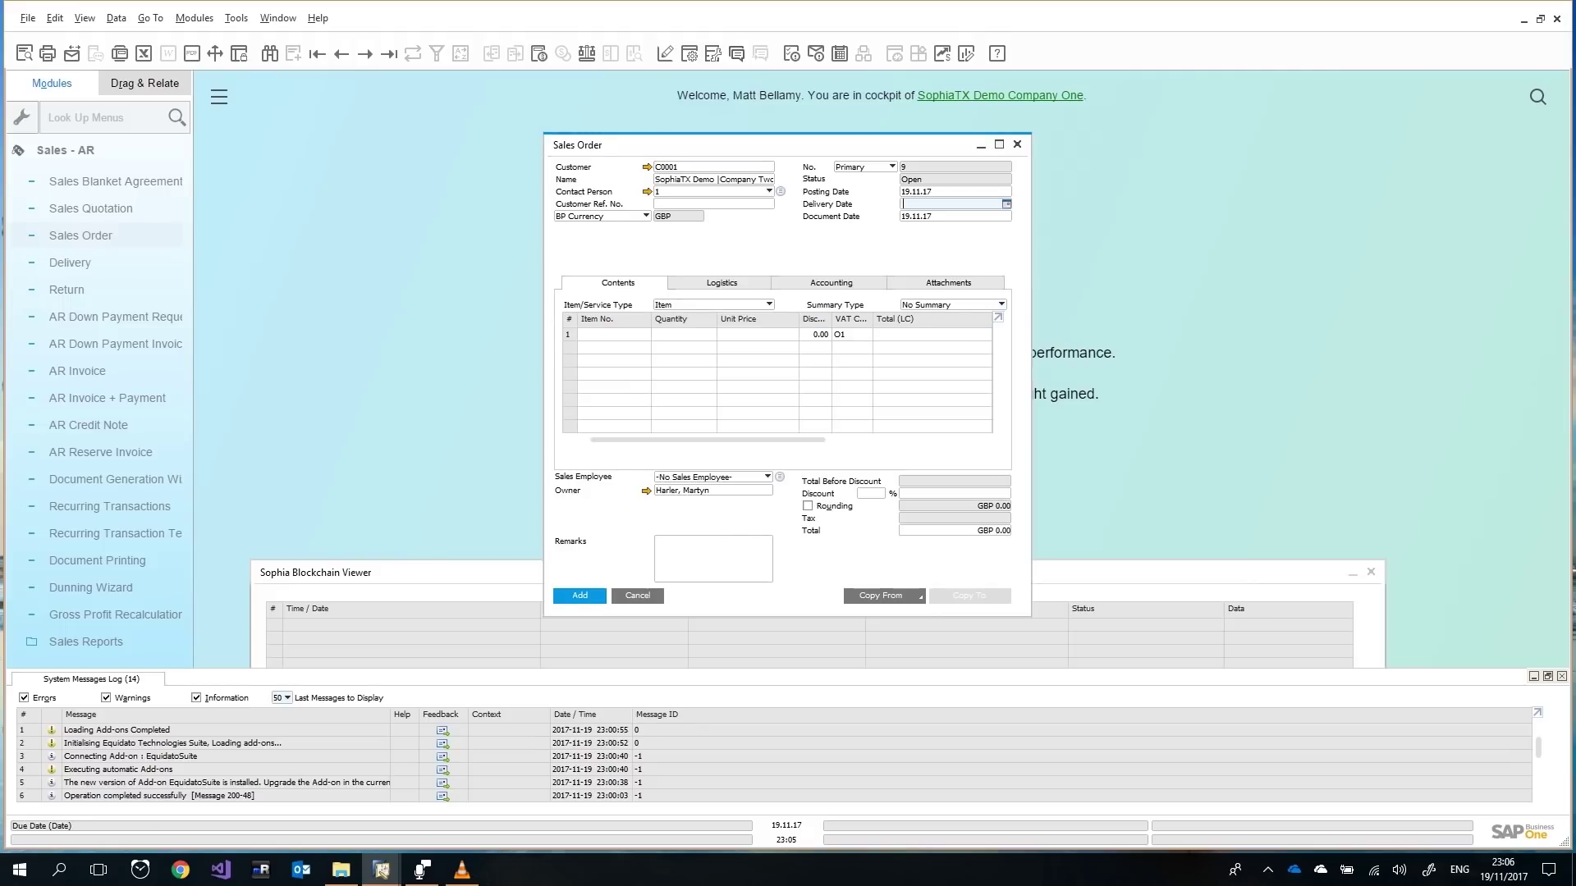
type("21.1111")
key("Tab")
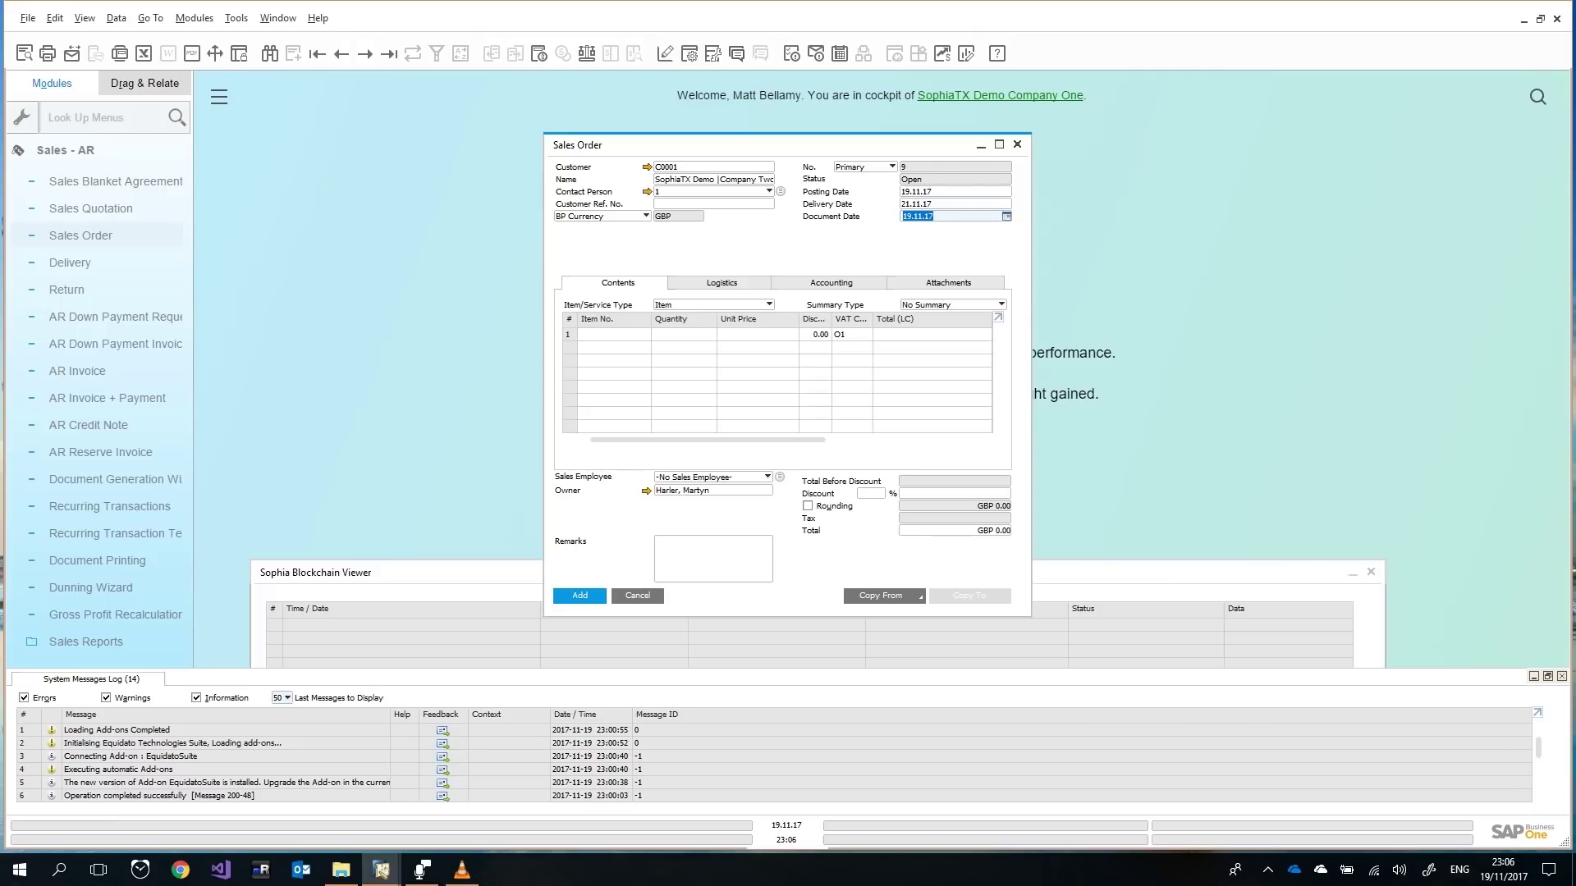
Add a line for 10 iPhone X (Itm0002) and save sales order 9.
key("Tab")
key("Tab")
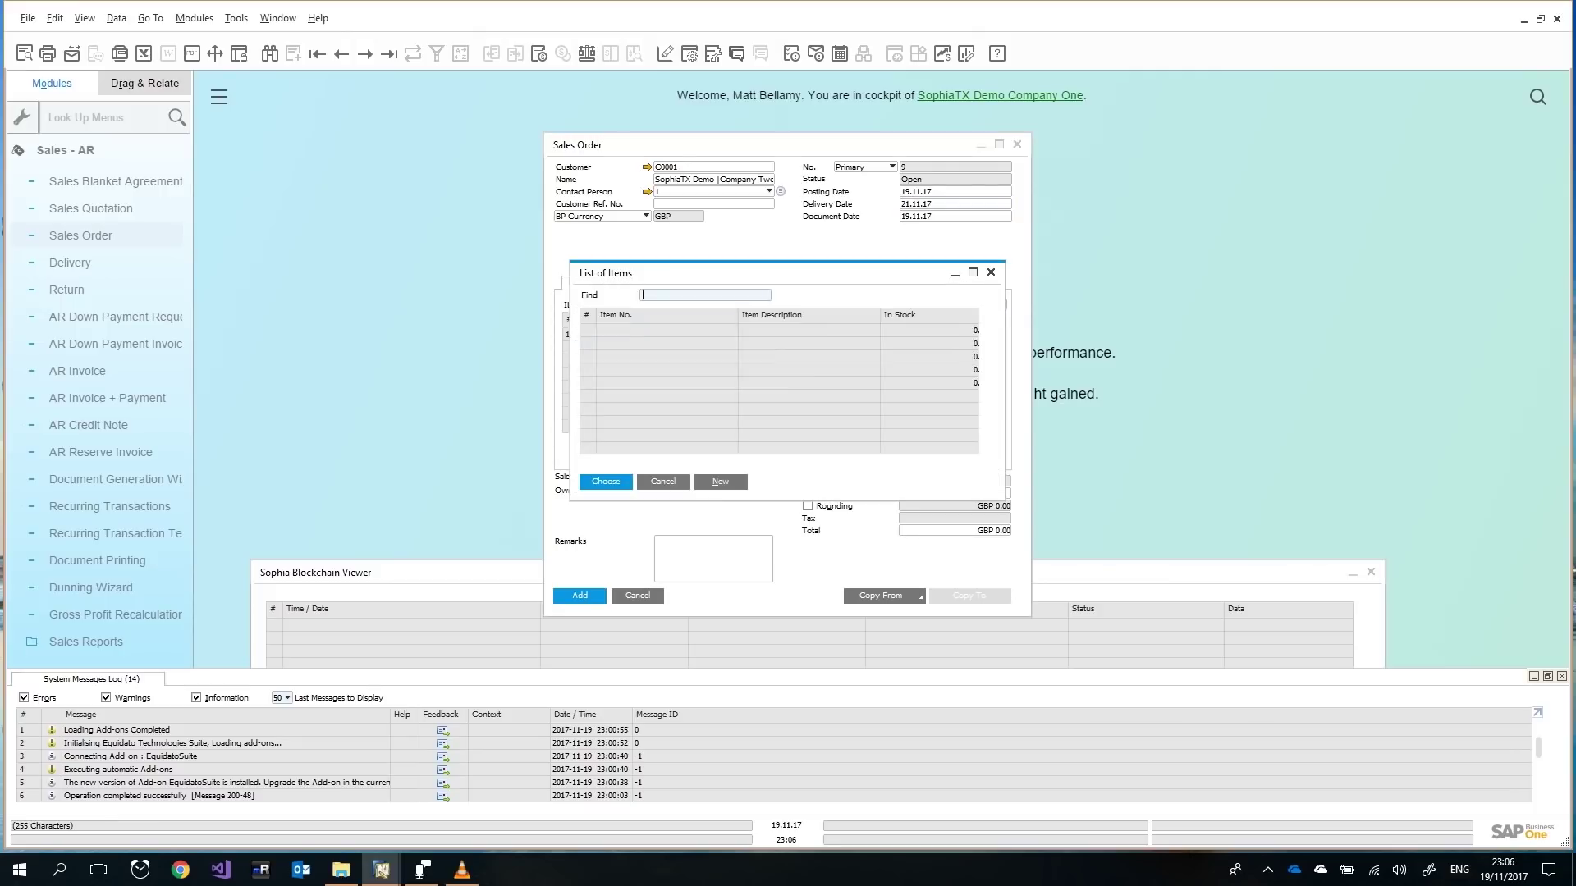
left_click(657, 344)
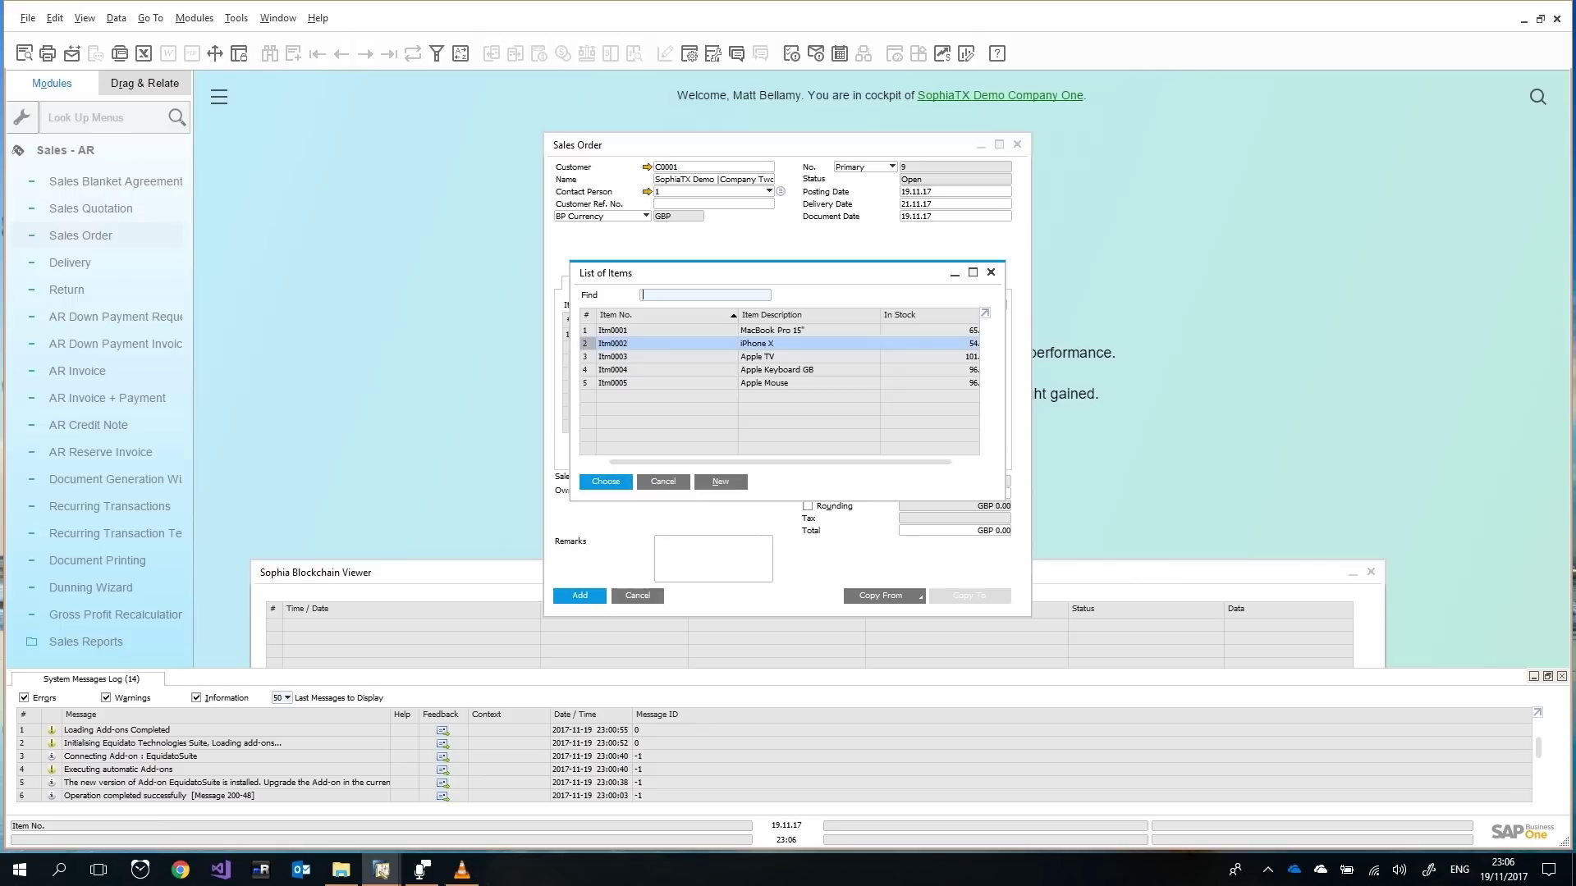
key("Return")
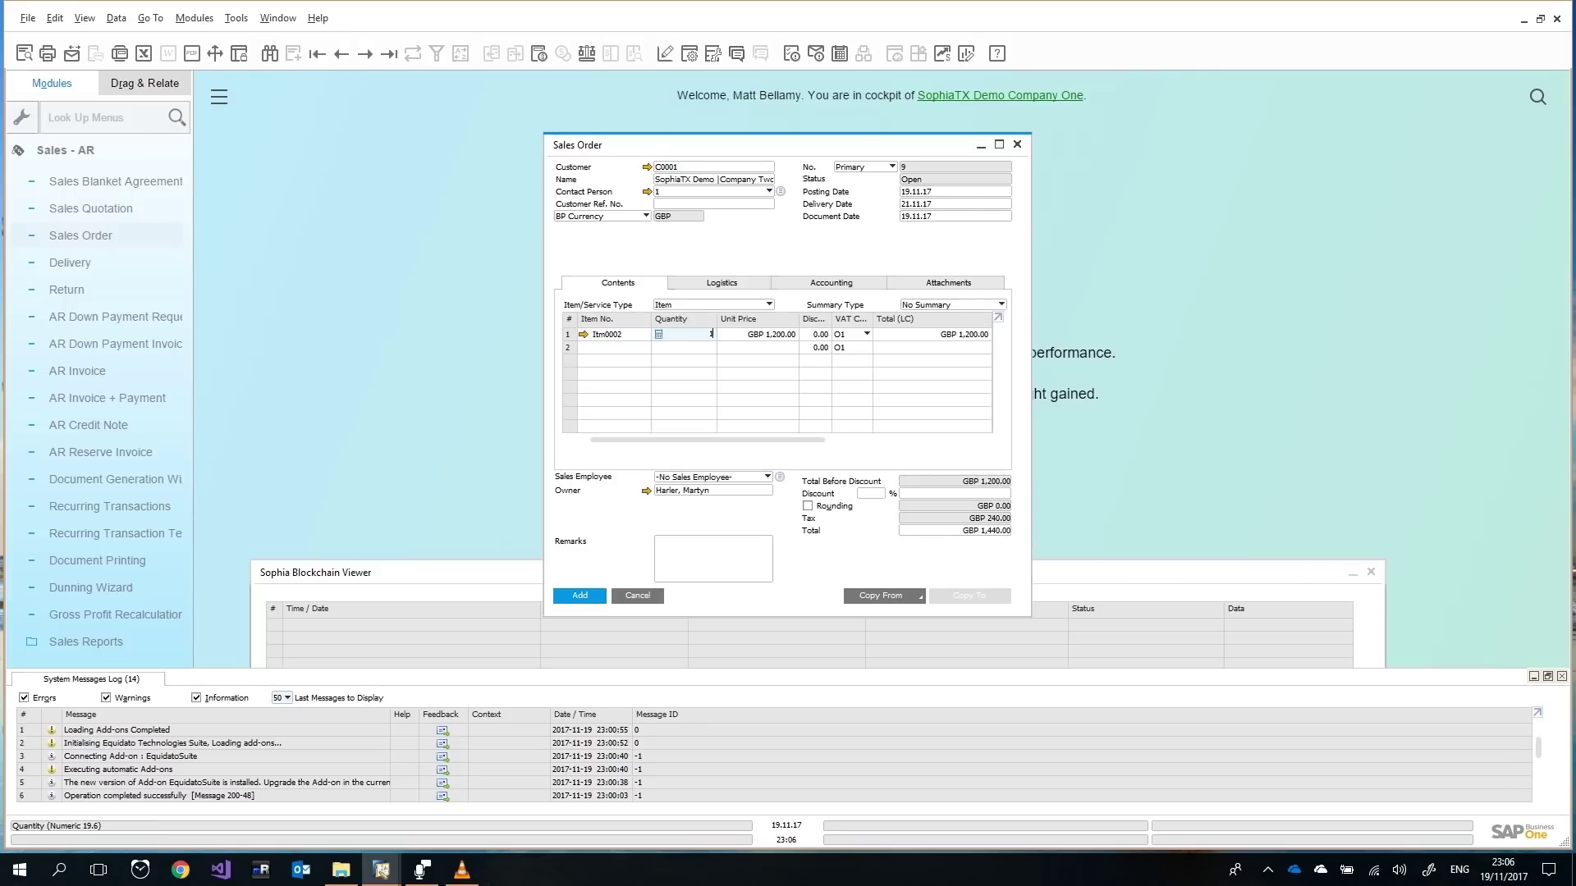
key("Tab")
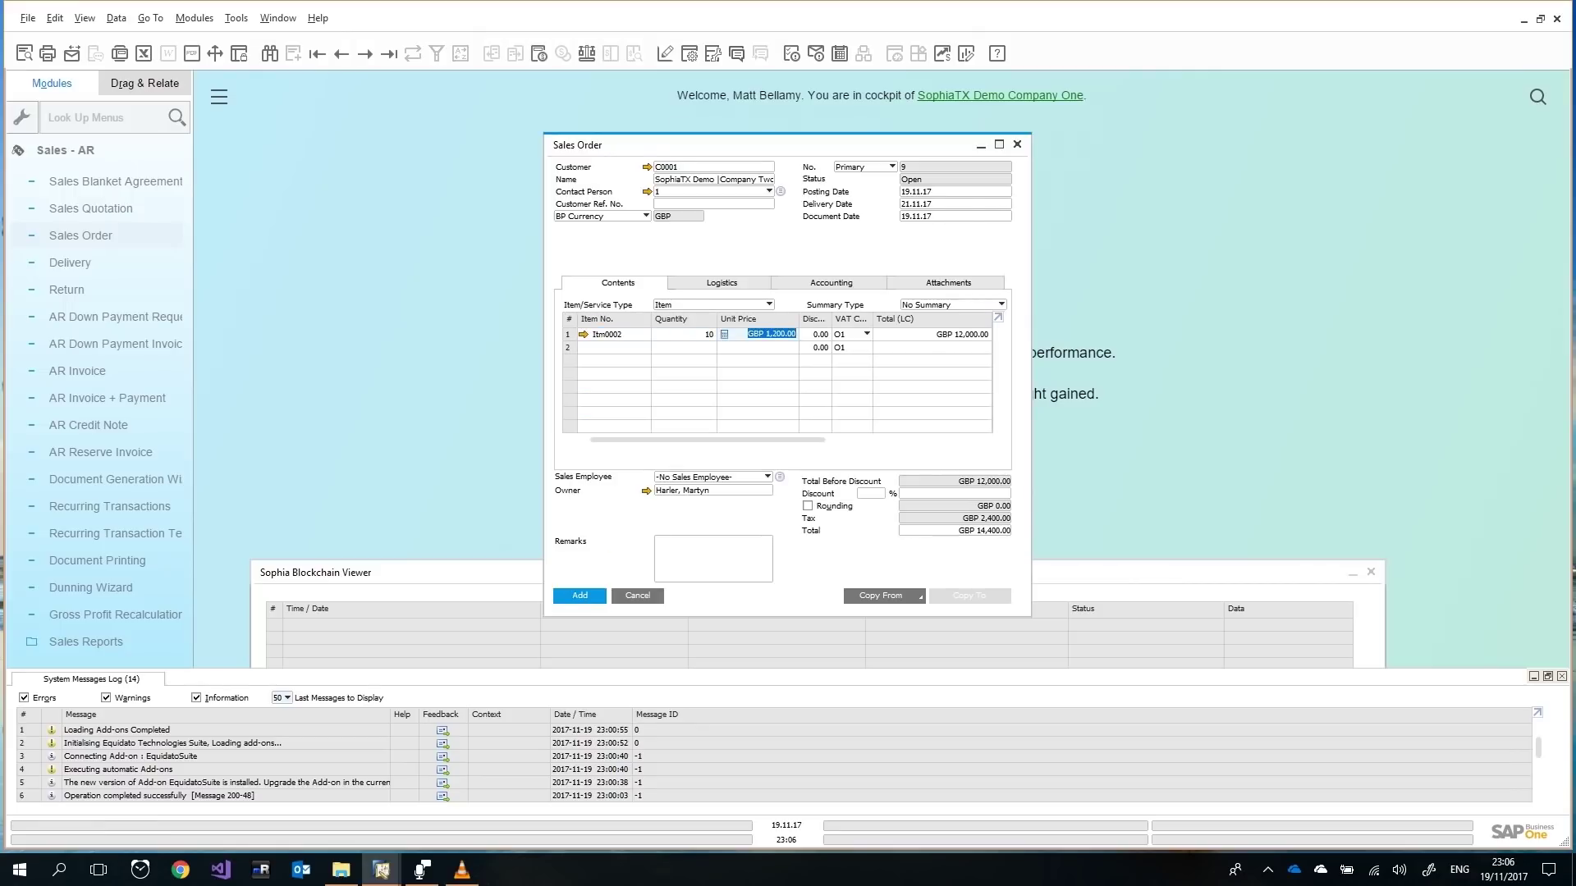
left_click(580, 595)
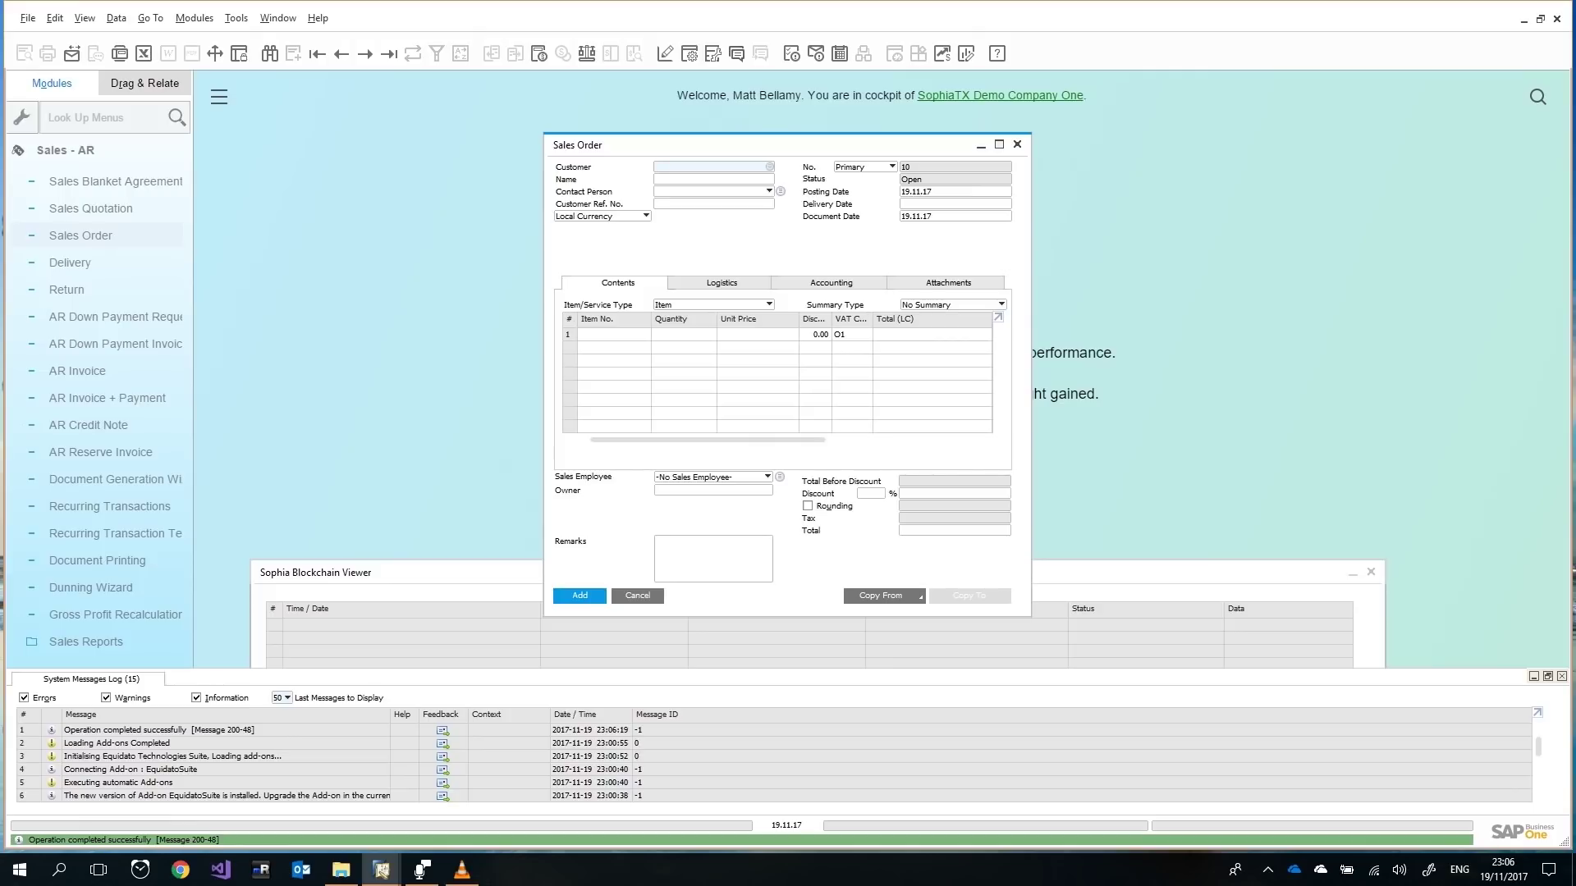
Reopen sales order 9 and update it with customer reference number 19.
left_click(389, 53)
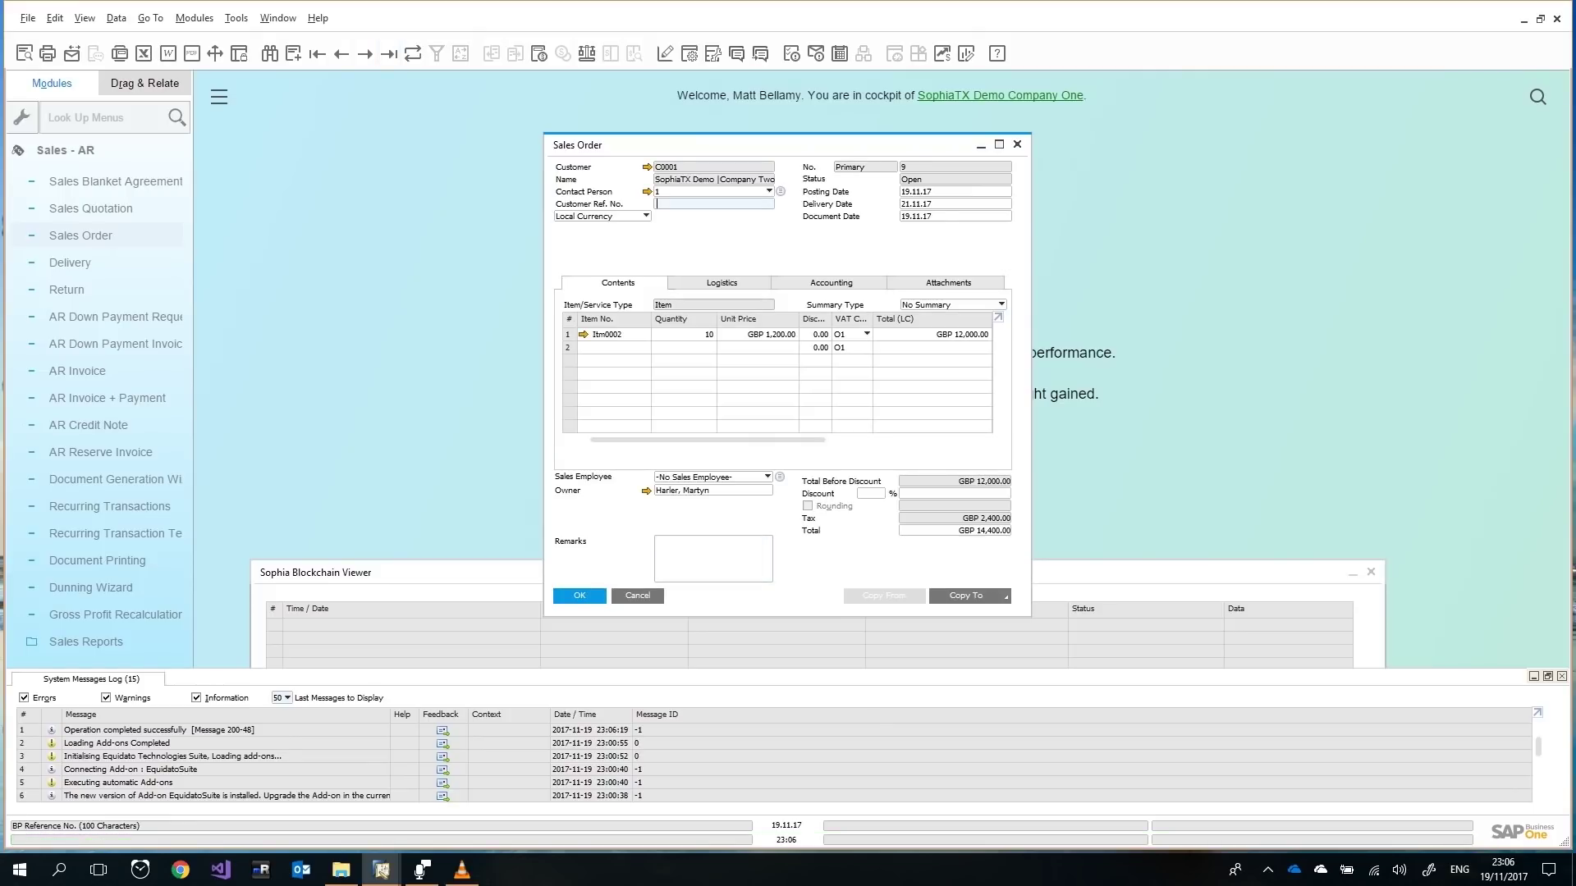
type("19")
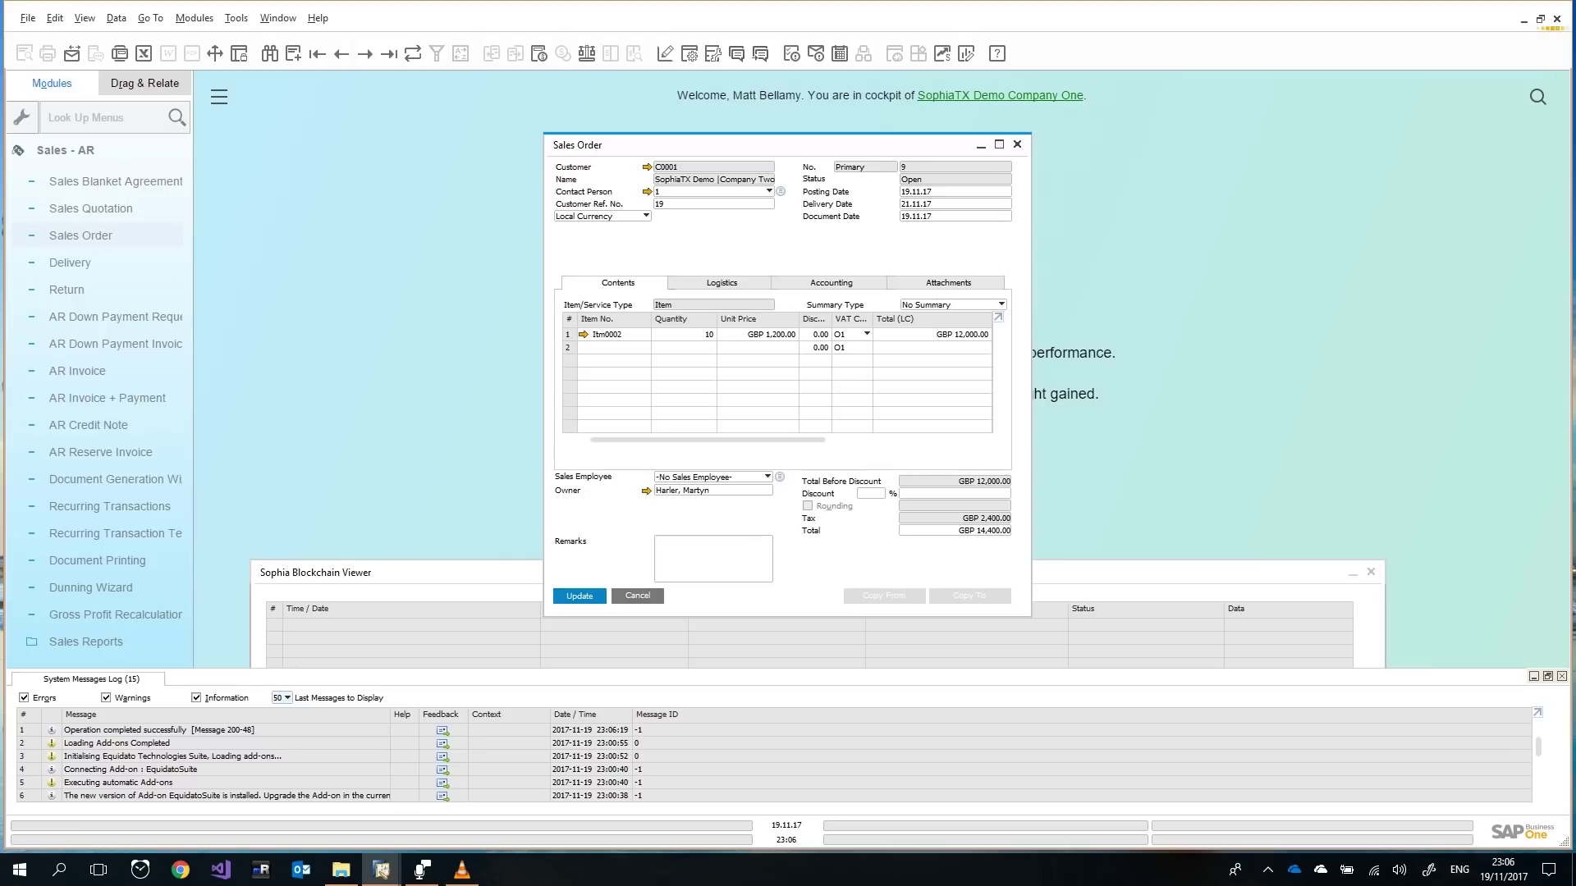
key("Return")
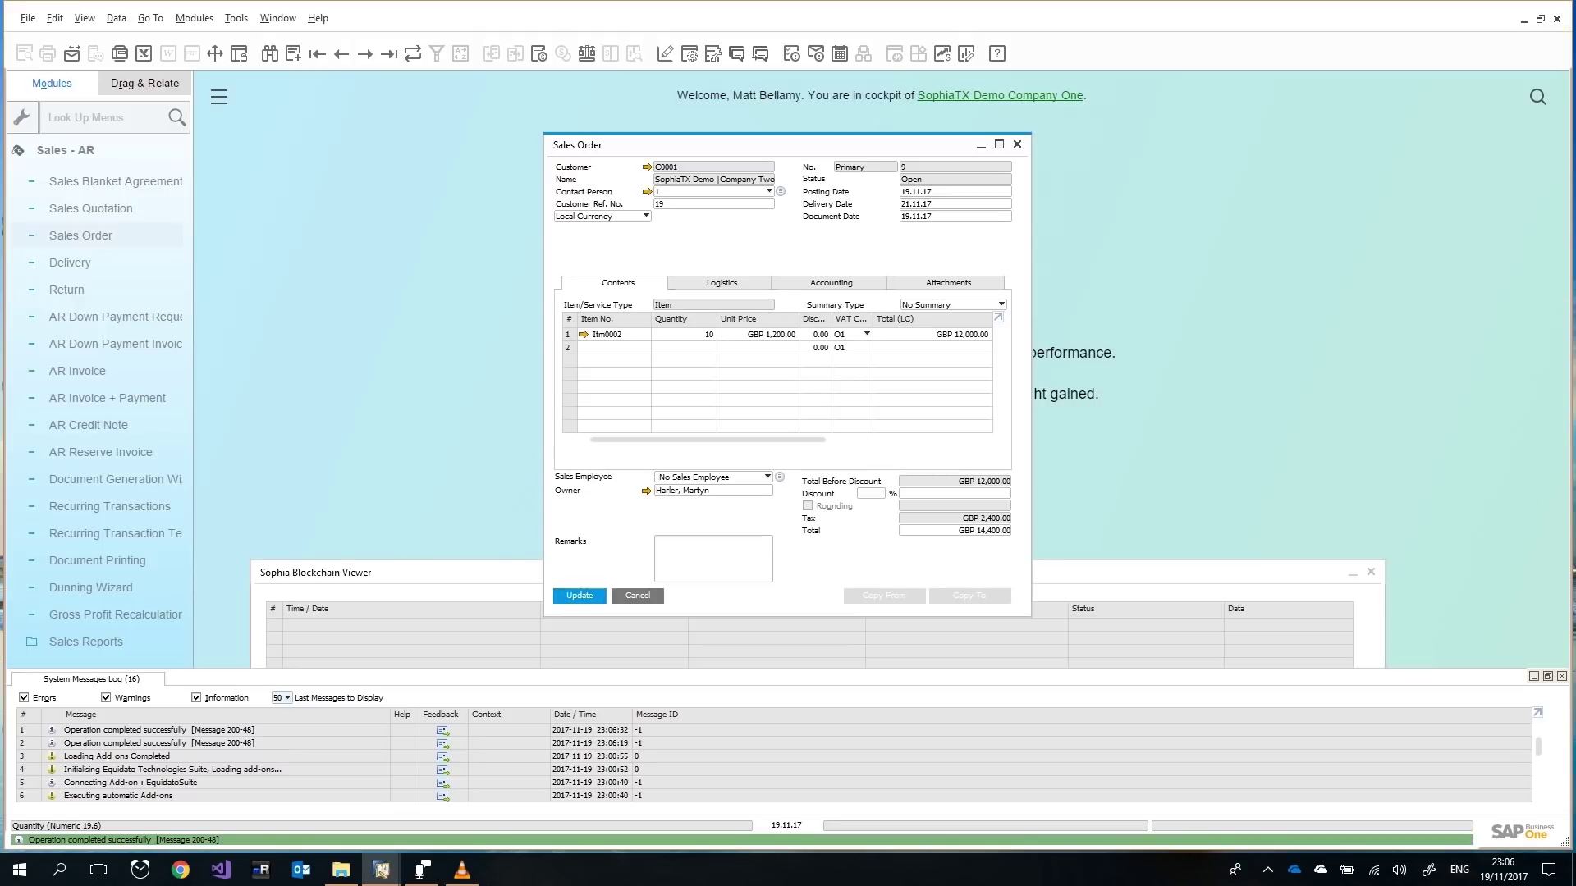
left_click(658, 542)
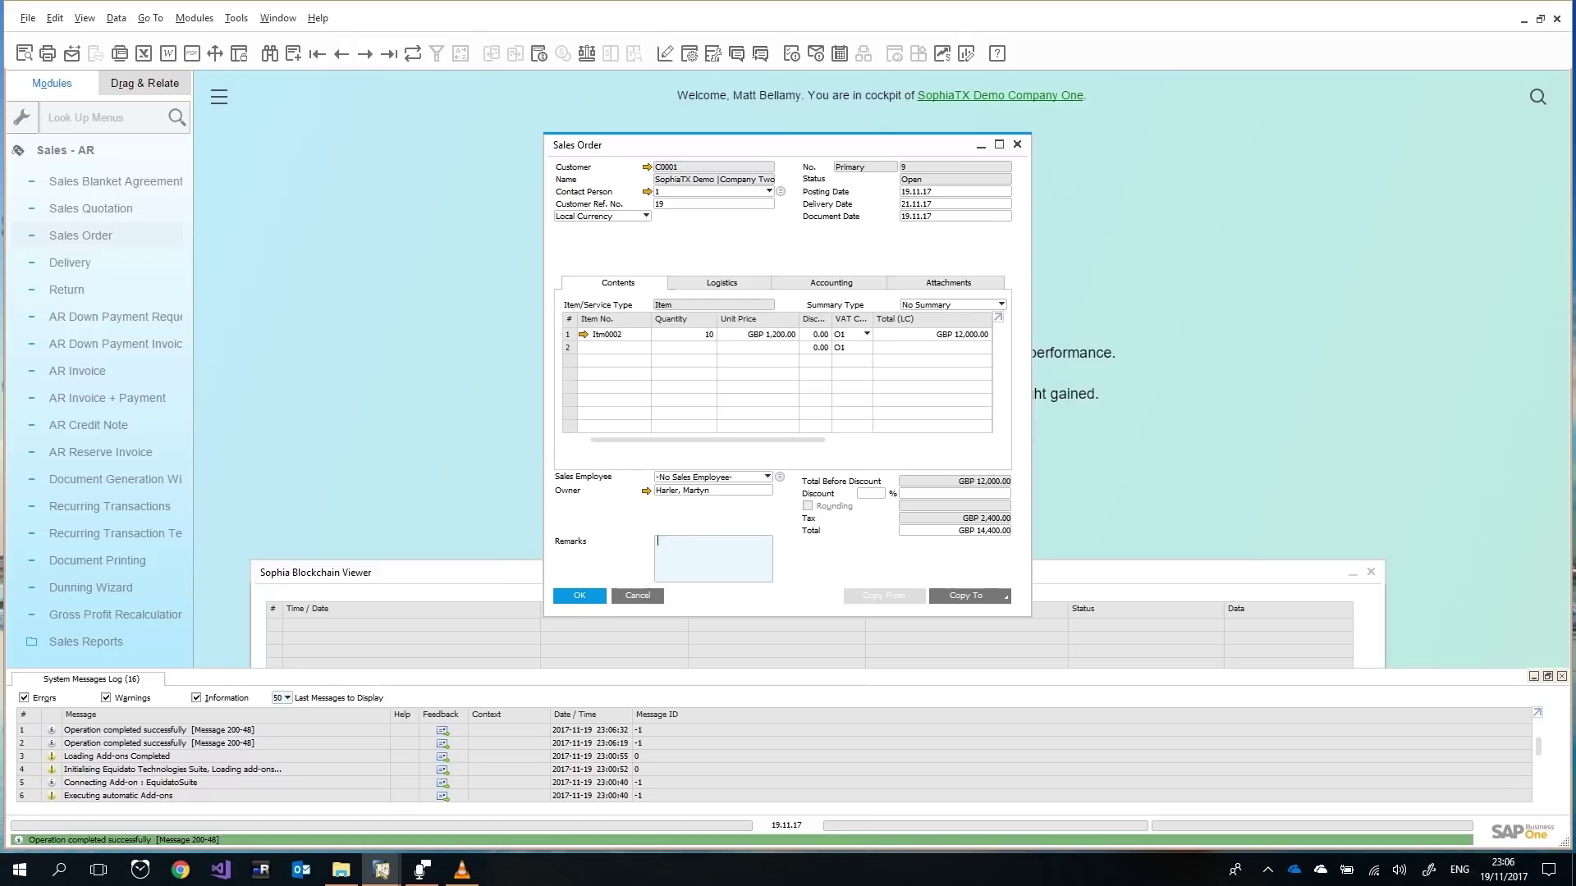
left_click(969, 596)
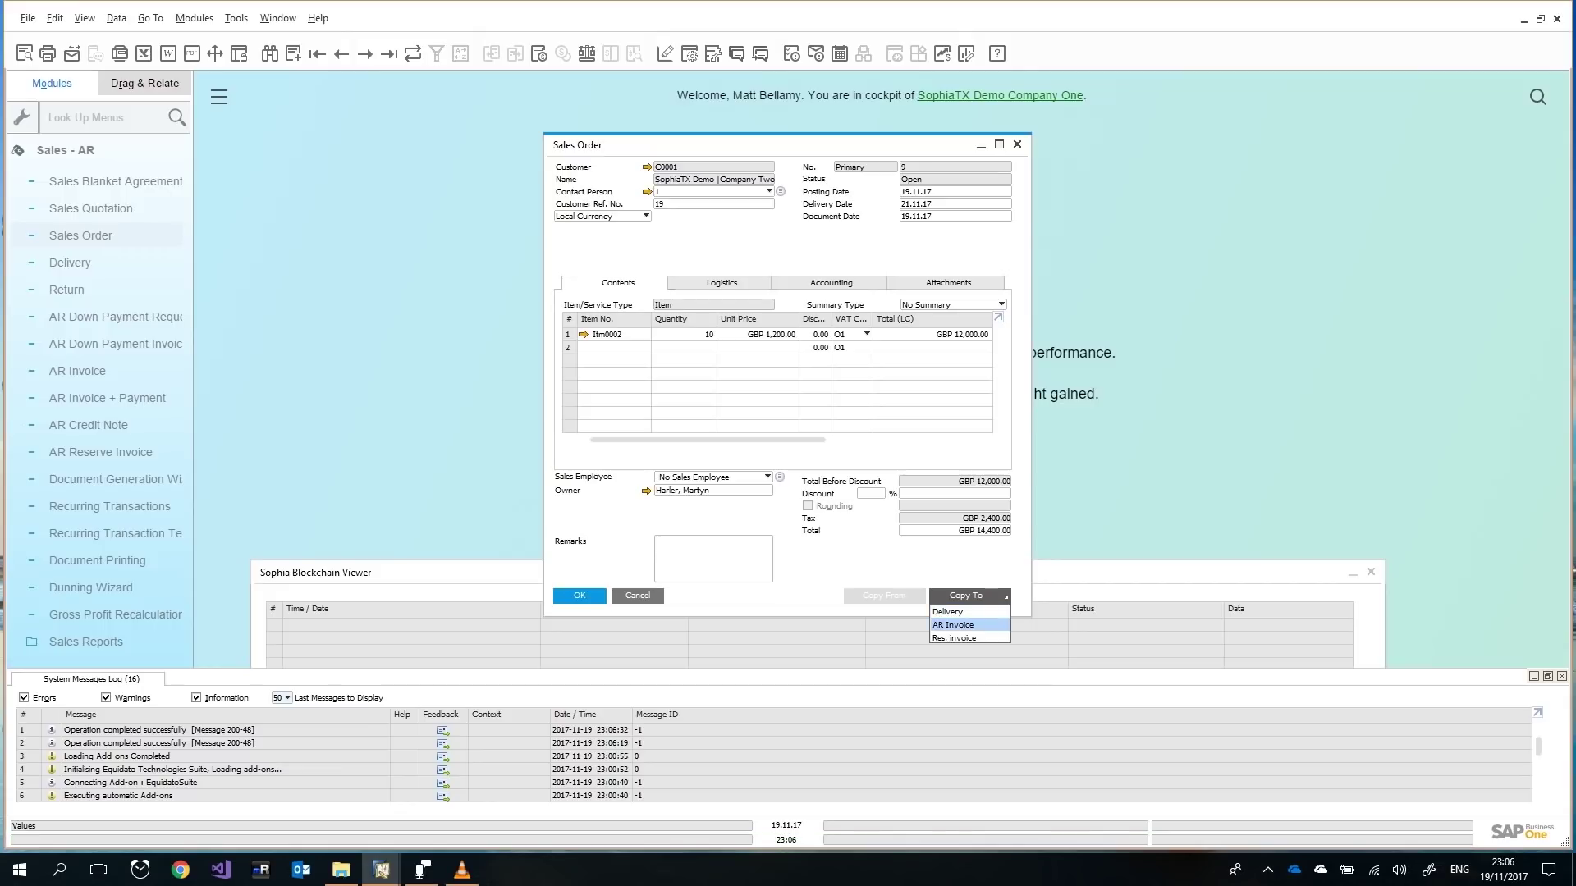
Copy sales order 9 to a GBP 14,400 AR invoice, add it and confirm with Yes.
left_click(953, 624)
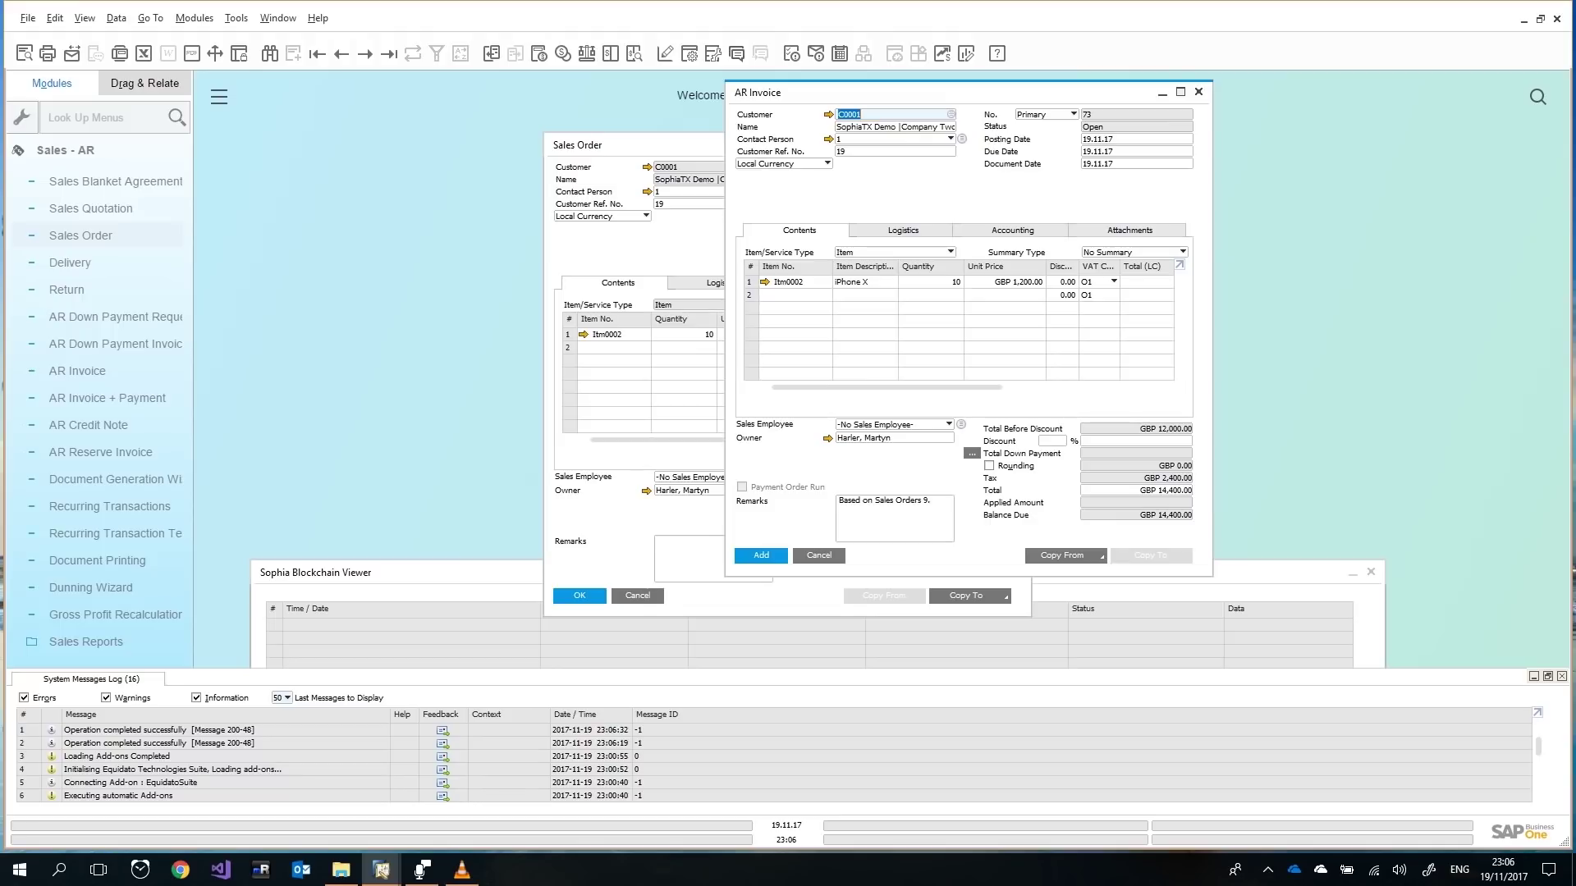
left_click(760, 555)
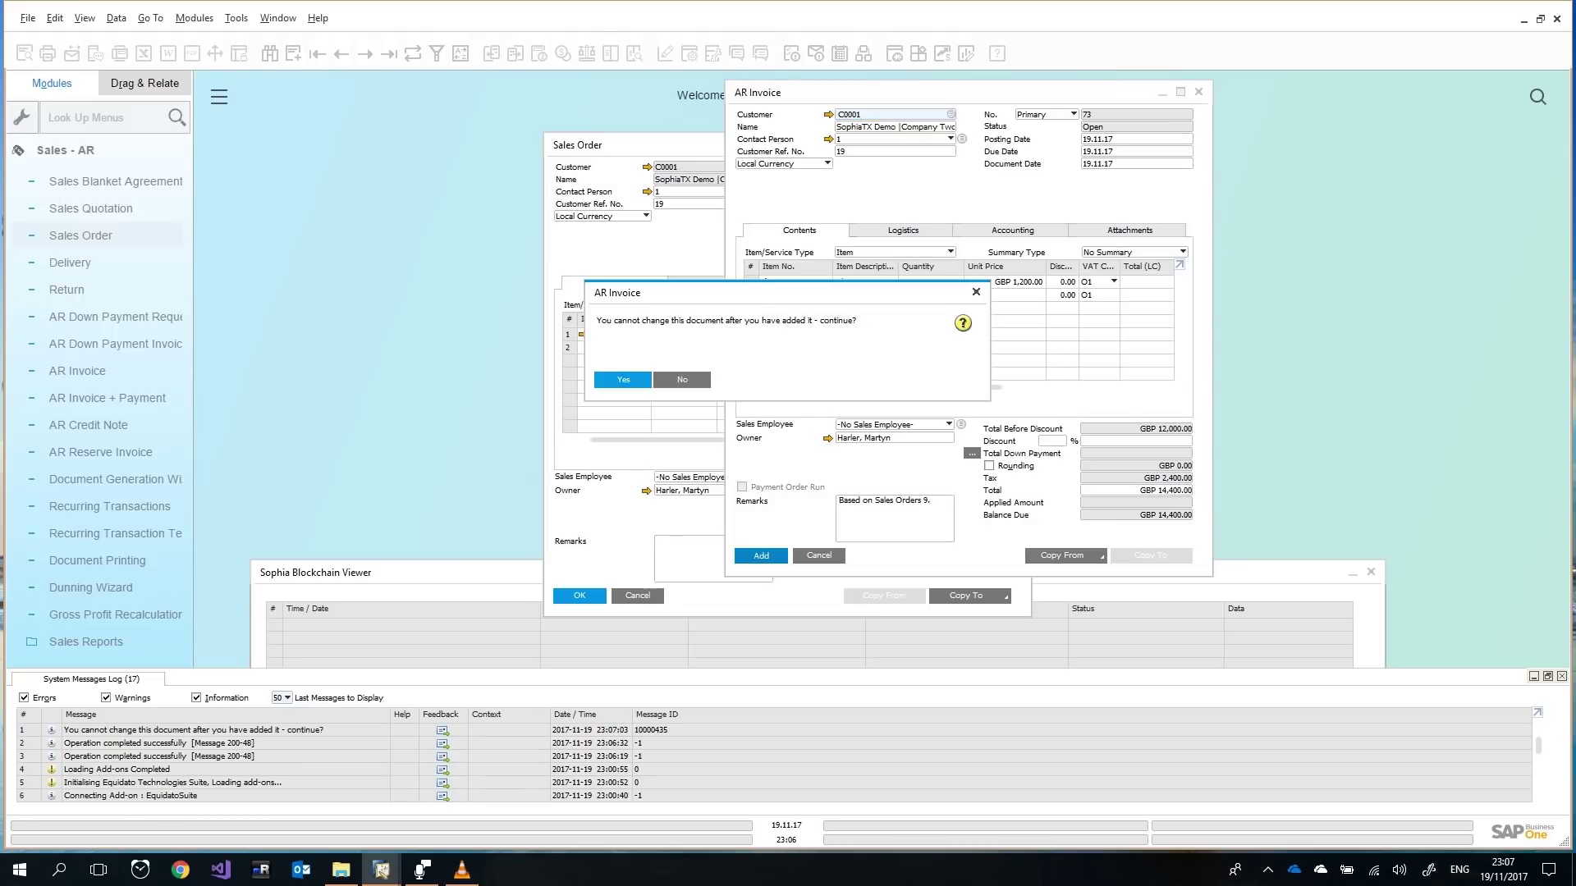
key("Return")
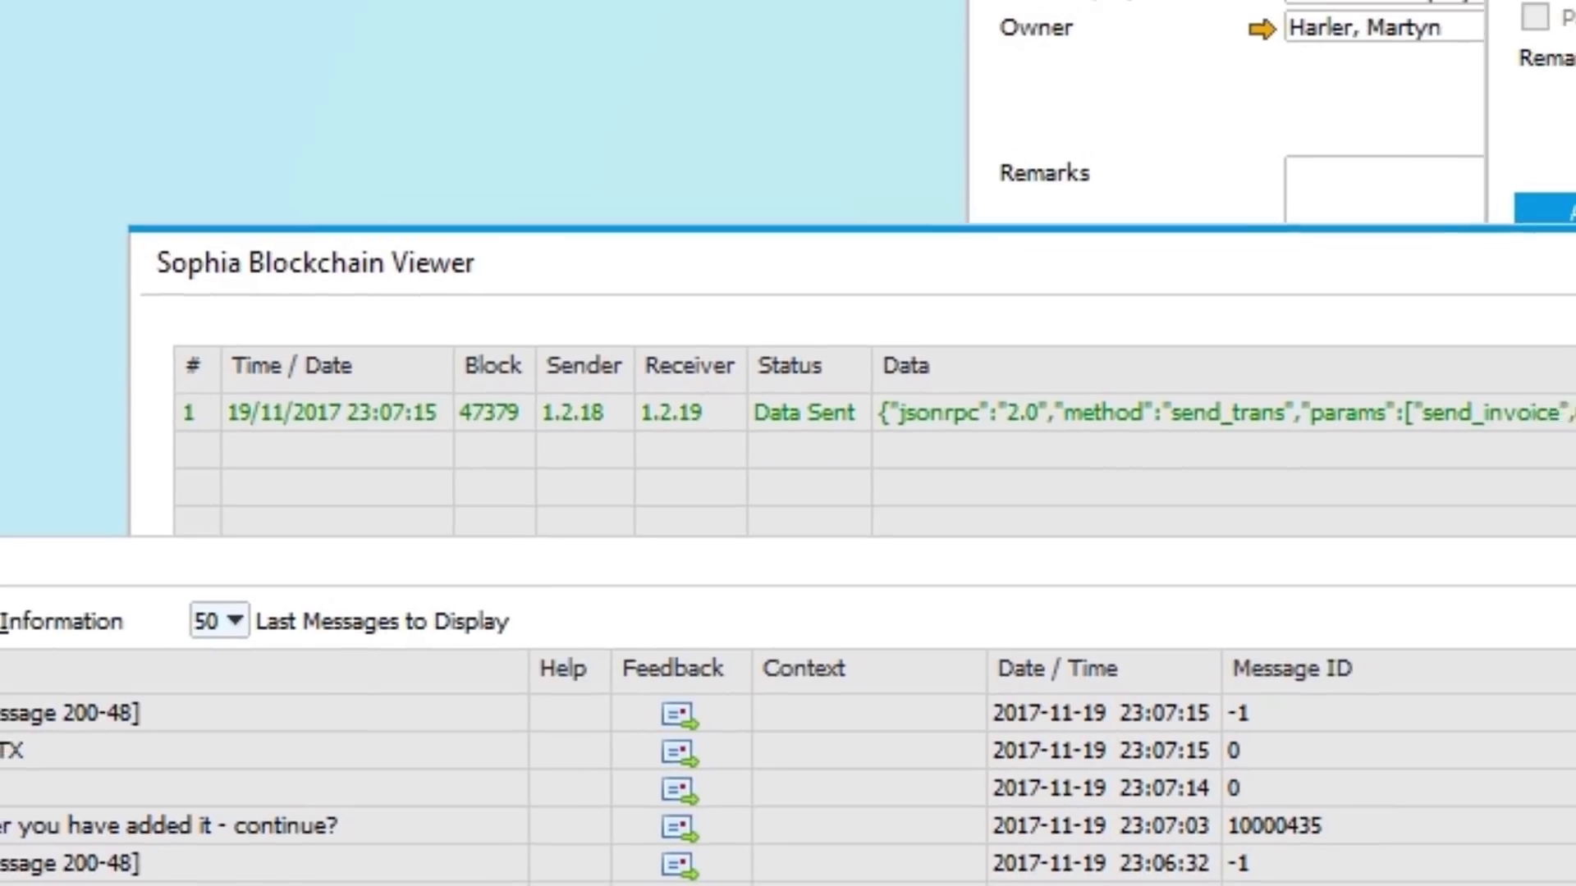
Verify the send_invoice transaction in block 47379 shows Data Sent in the Blockchain Viewer.
mouse_move(506, 885)
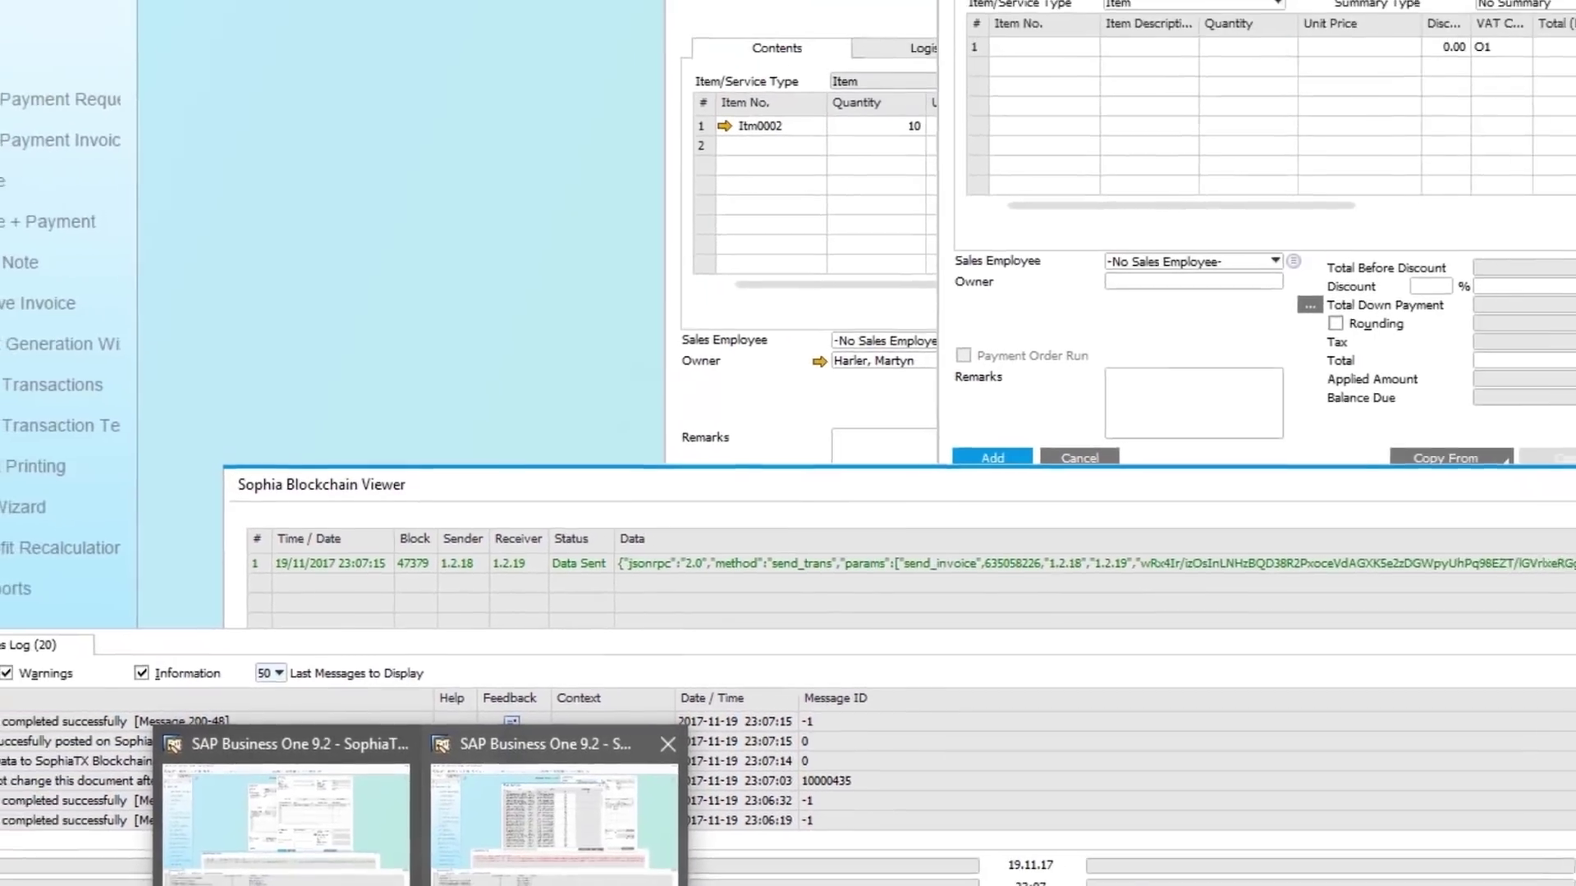
Switch to the customer company's window and collapse Purchasing - AP to show all modules.
left_click(656, 829)
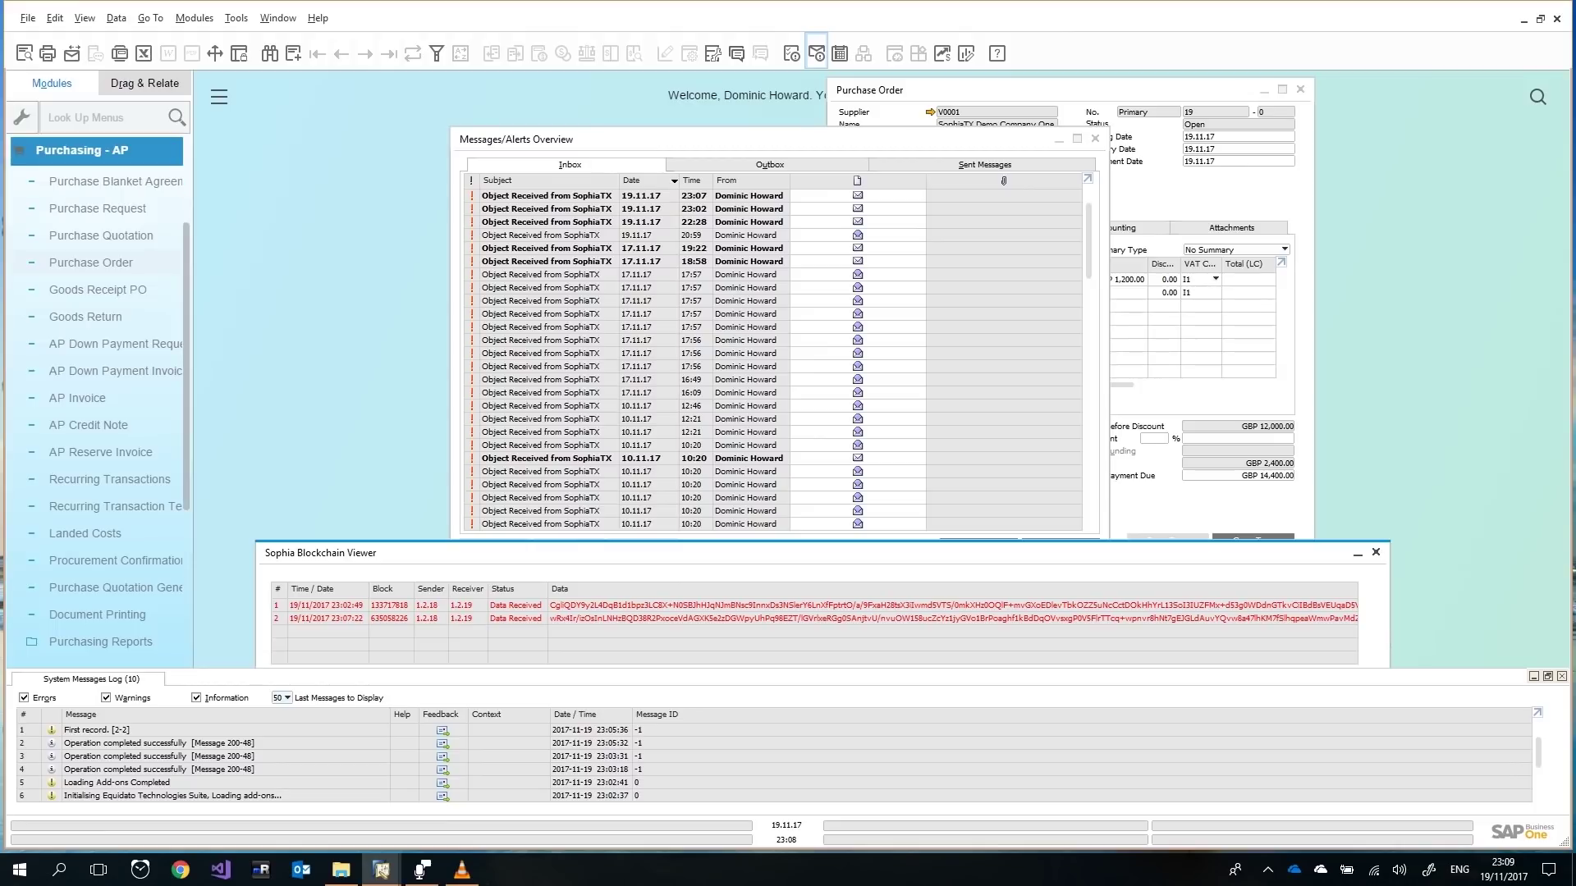
left_click(99, 151)
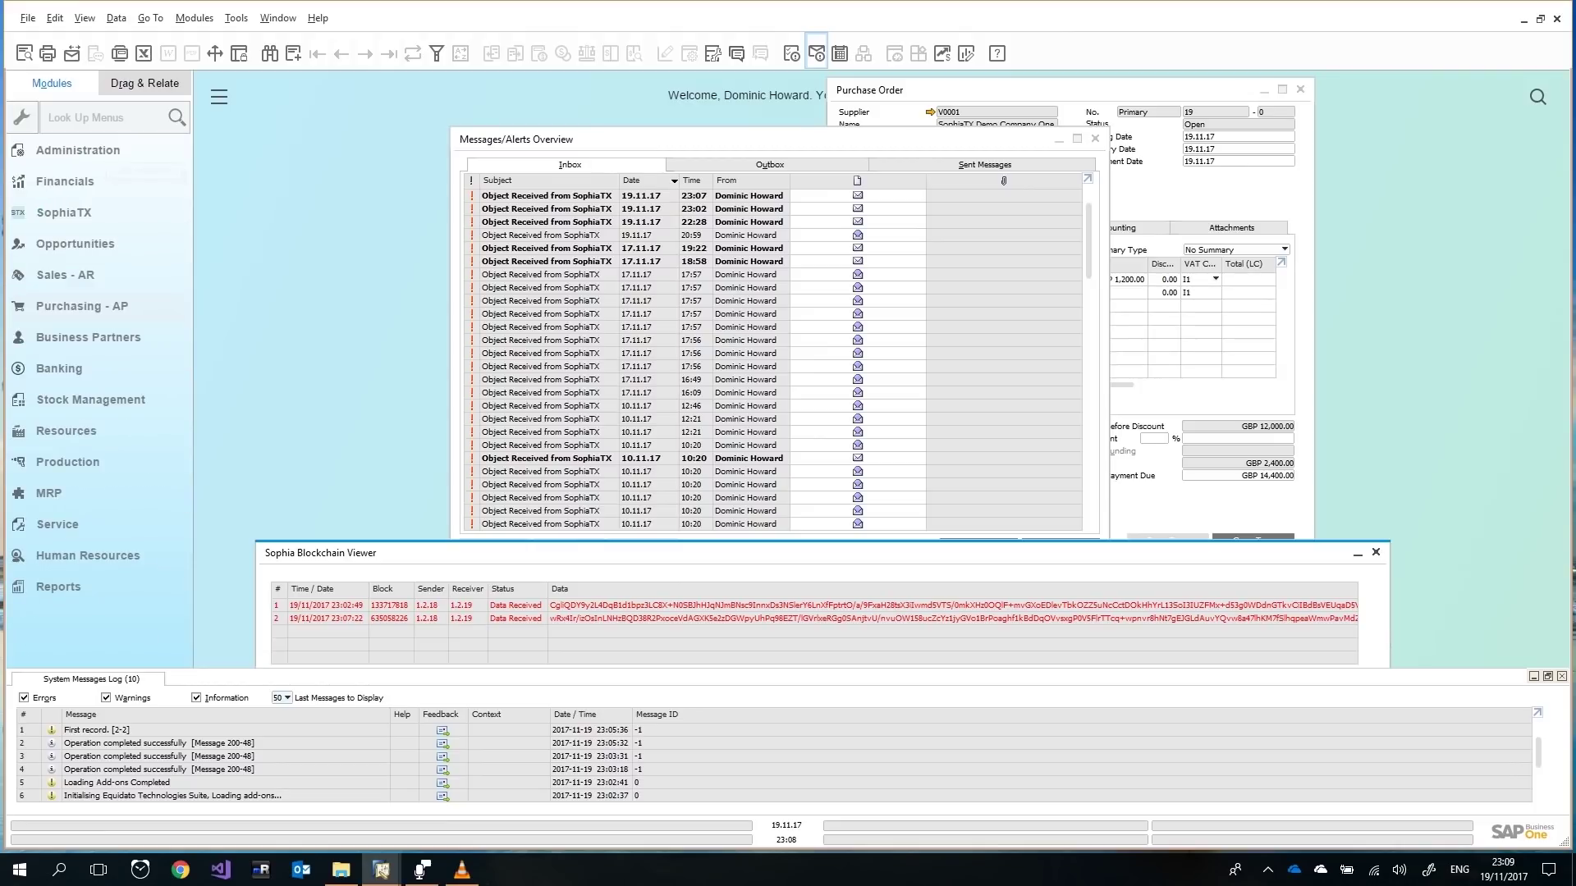
In SophiaTX STX Invoices Confirmation, set invoice 106 for purchase order 19 to Accepted and update.
left_click(74, 216)
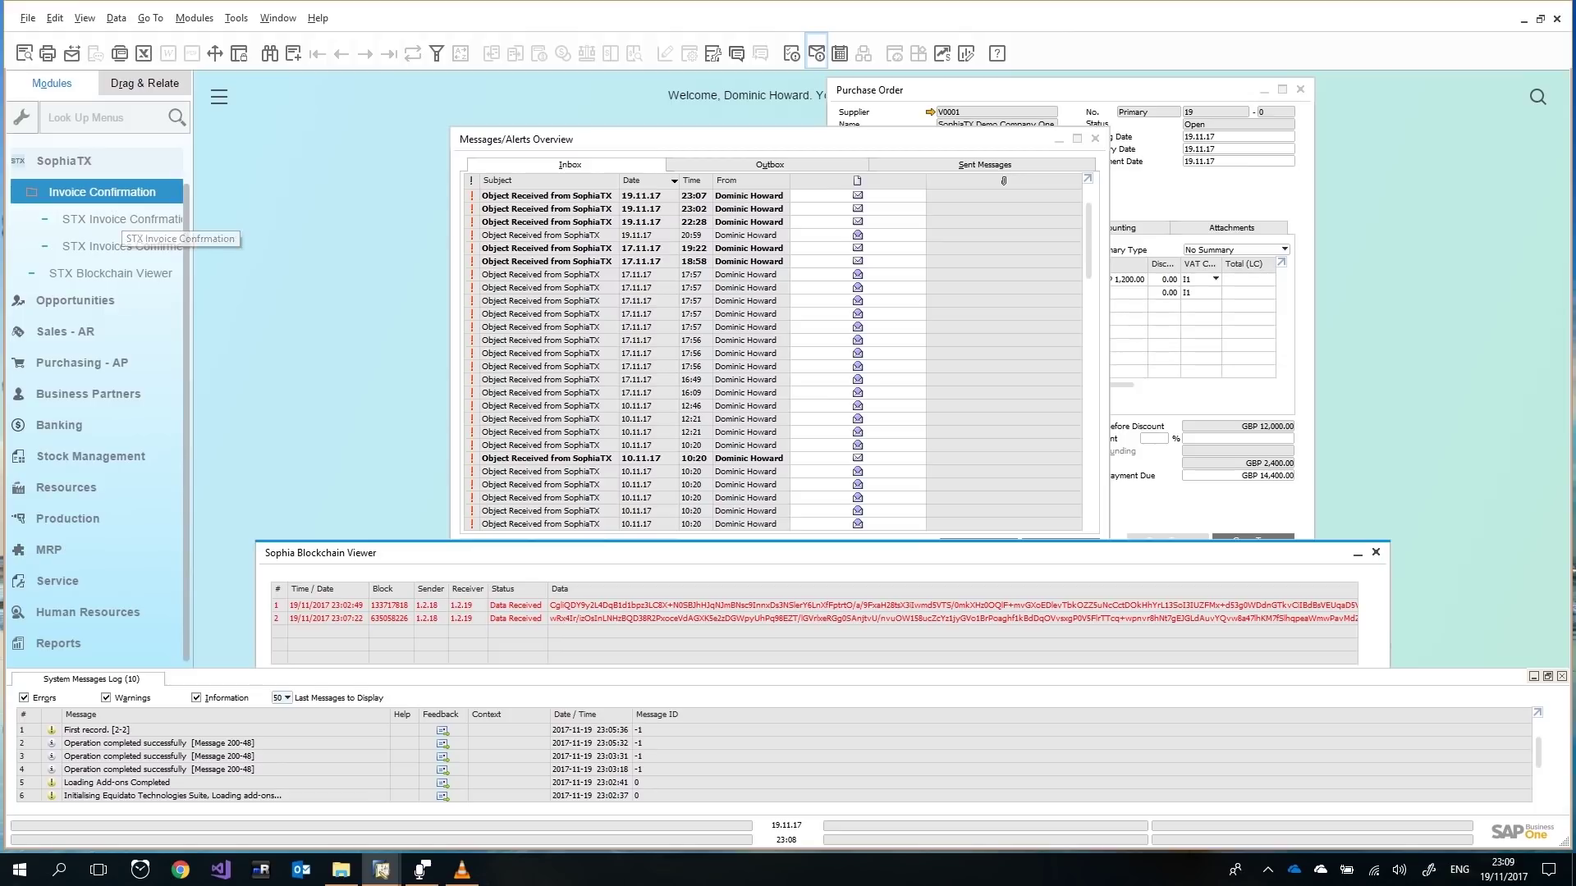
left_click(115, 247)
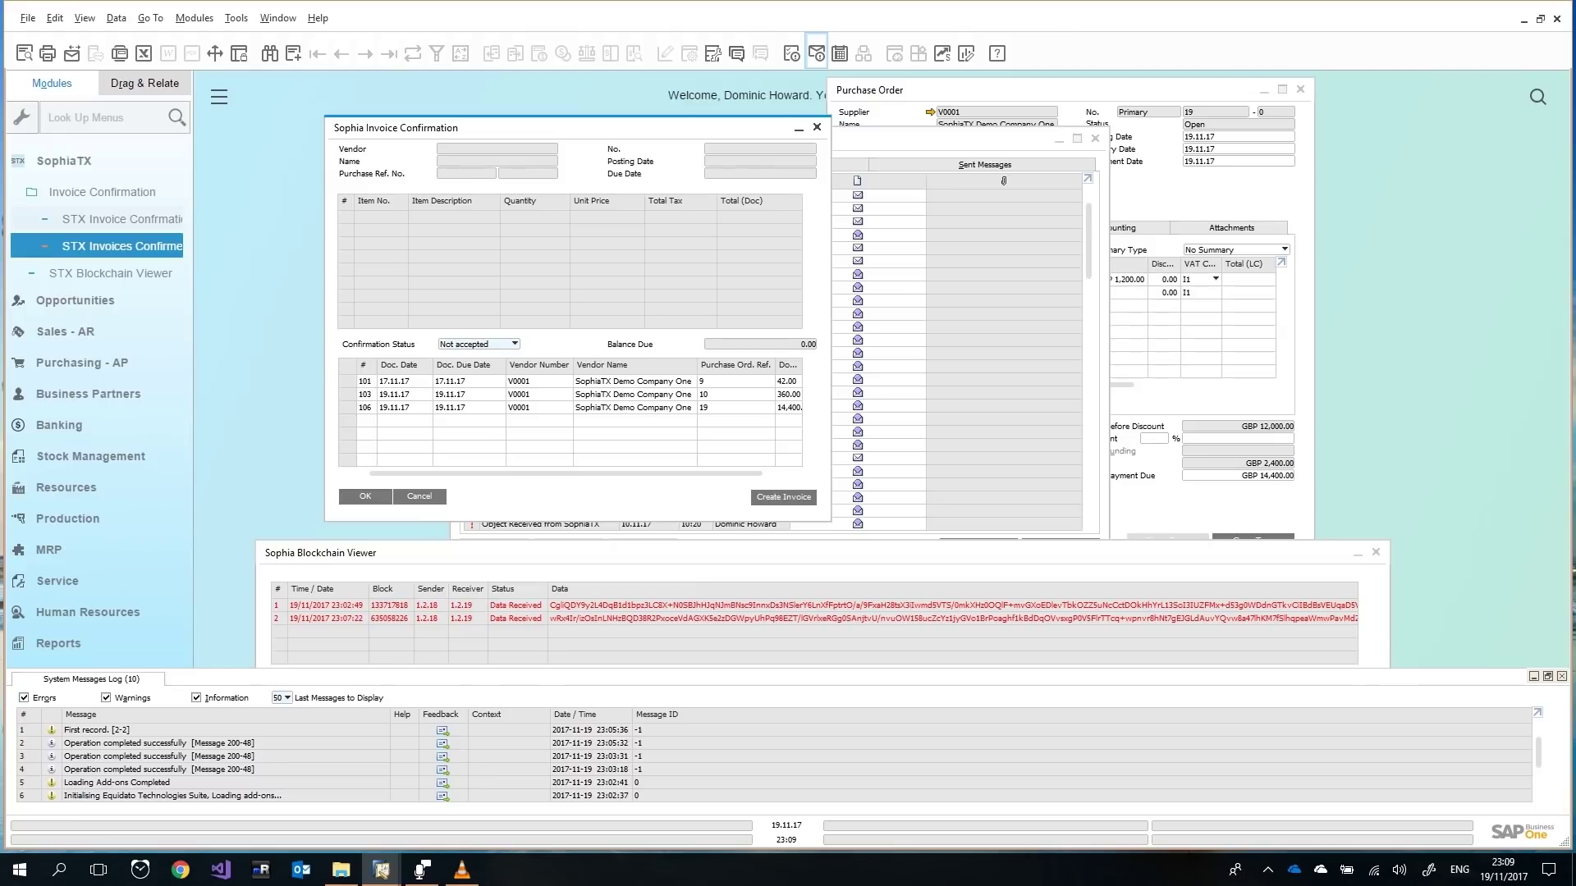
left_click(394, 407)
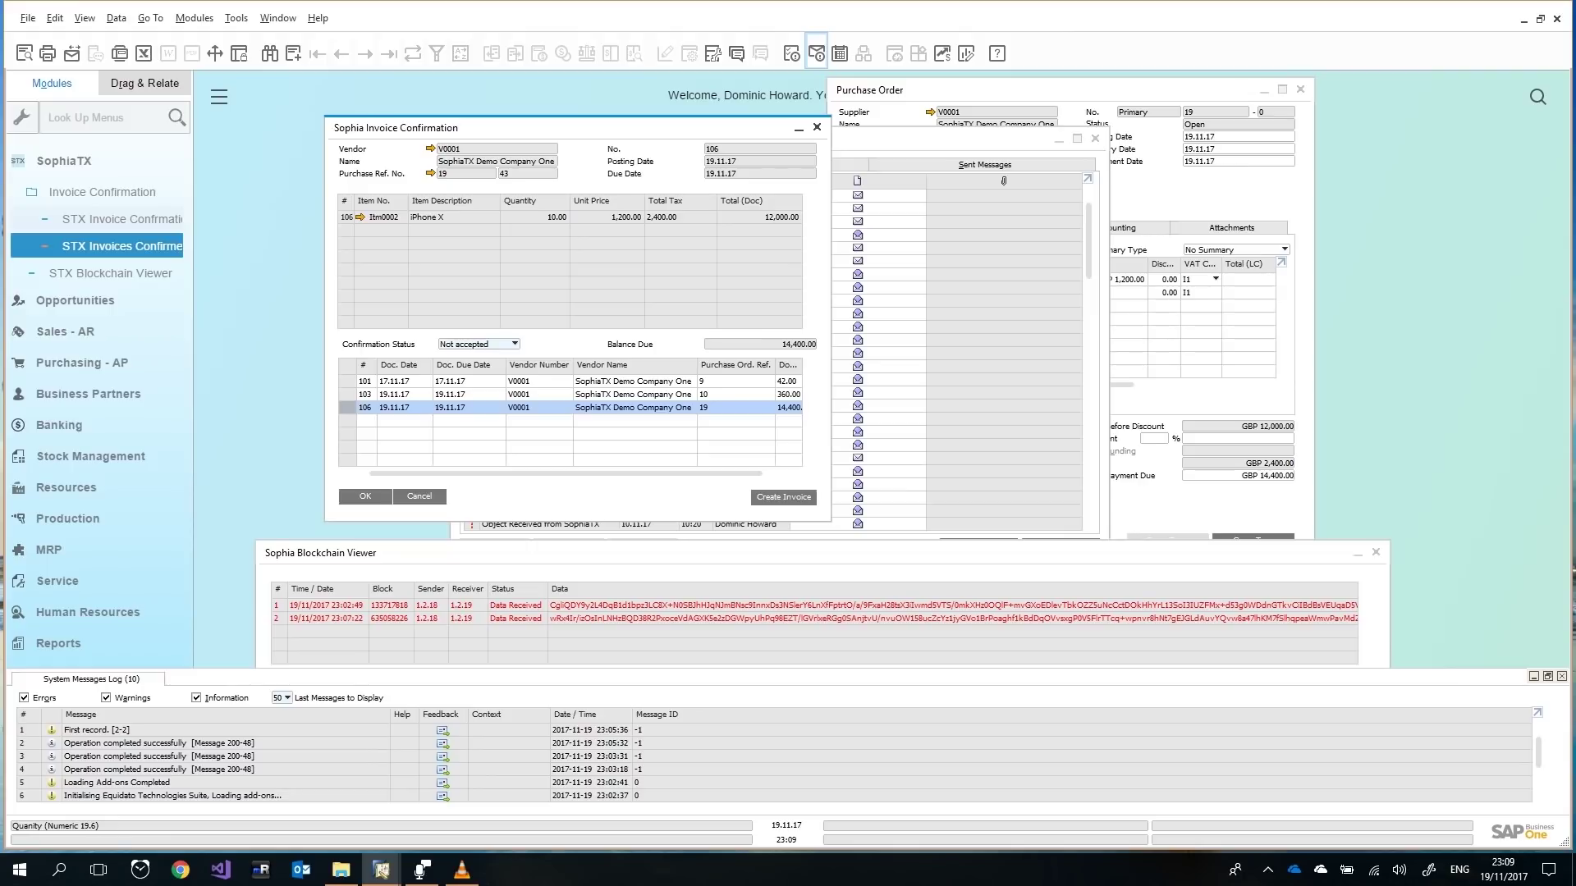
left_click(514, 344)
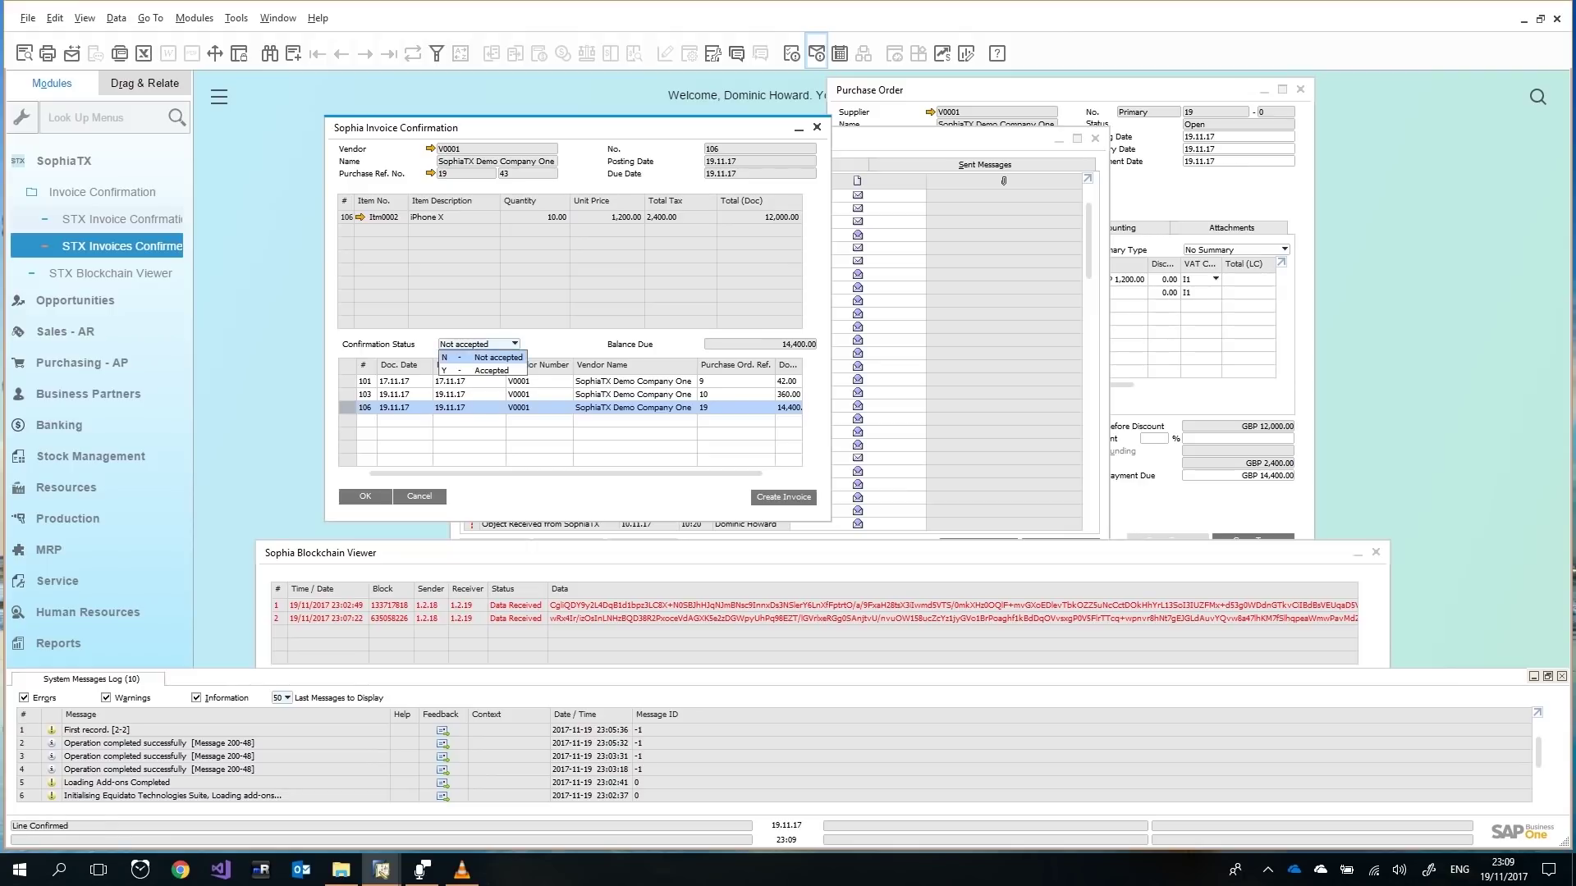
left_click(491, 370)
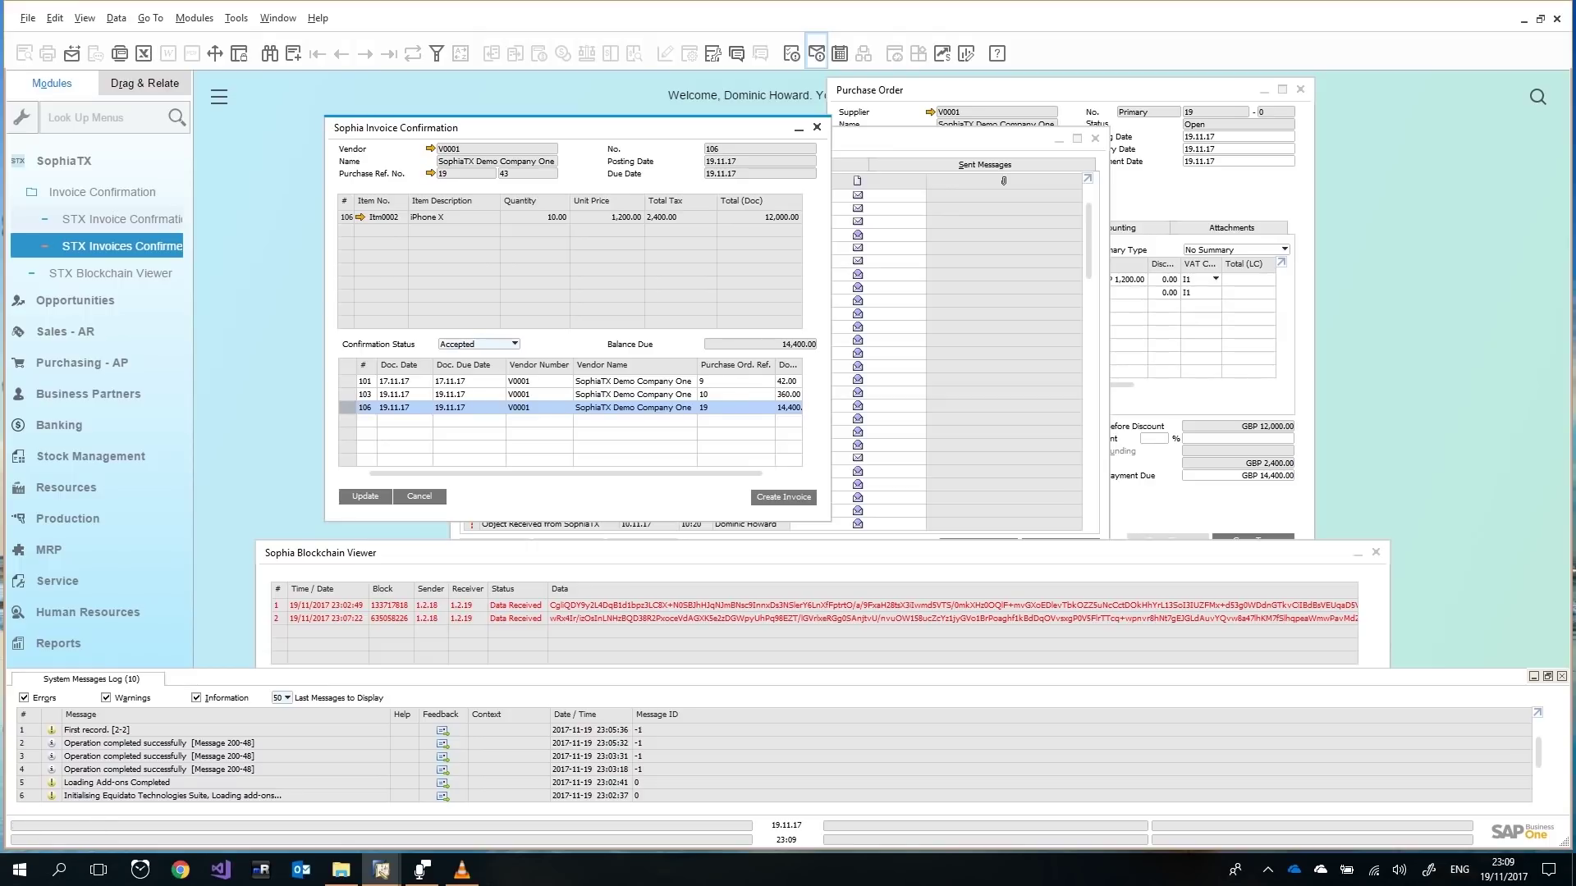
left_click(365, 497)
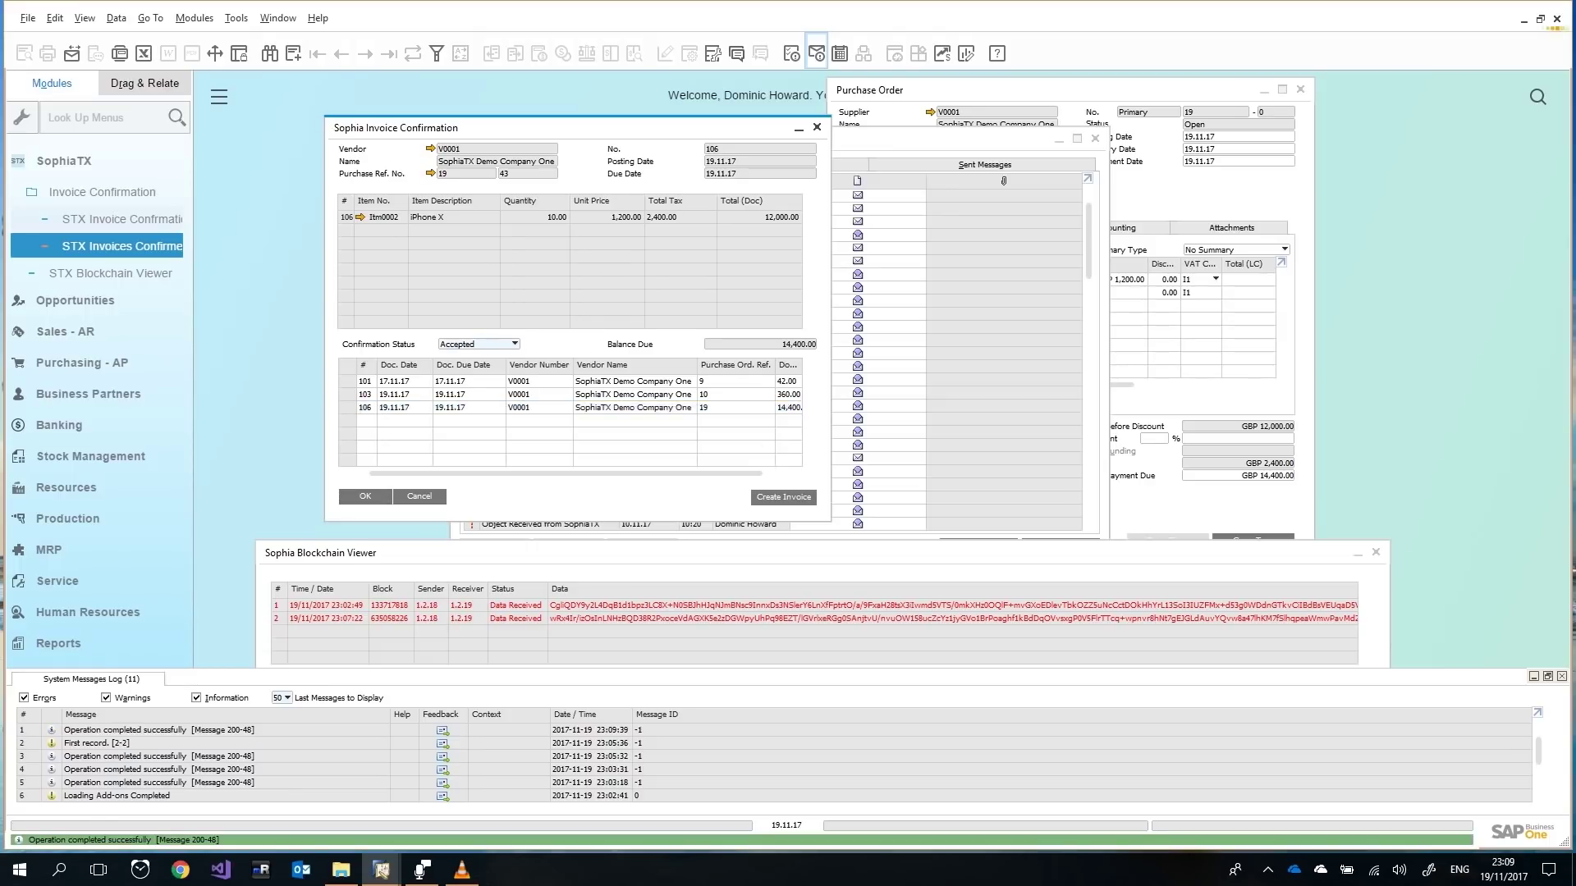